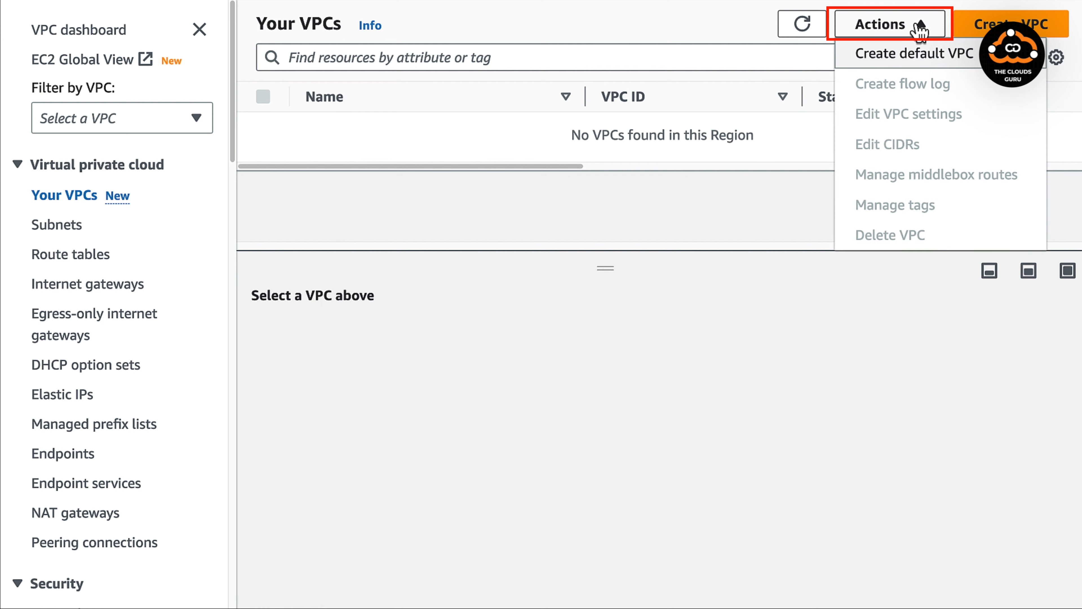
- Create a default VPC in the region, dismiss the notification and return to the list of VPCs
click(904, 60)
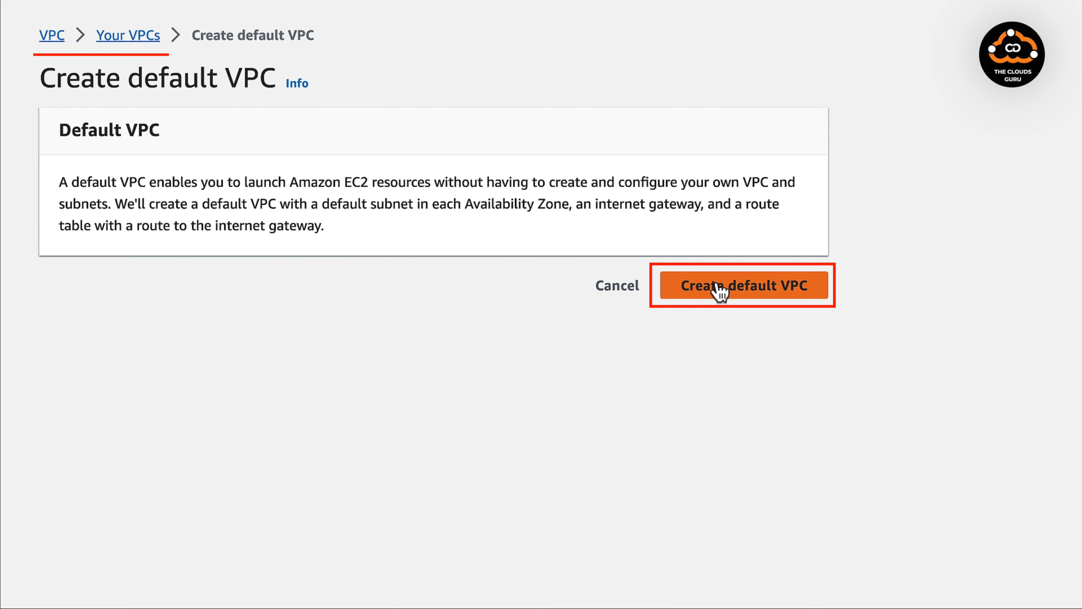
click(720, 290)
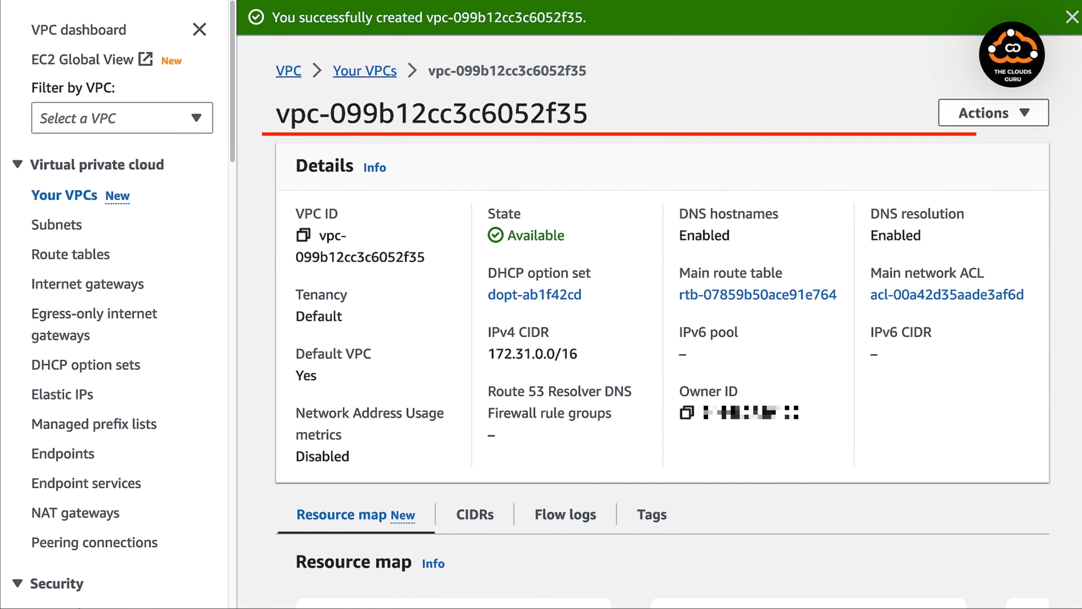
click(1030, 115)
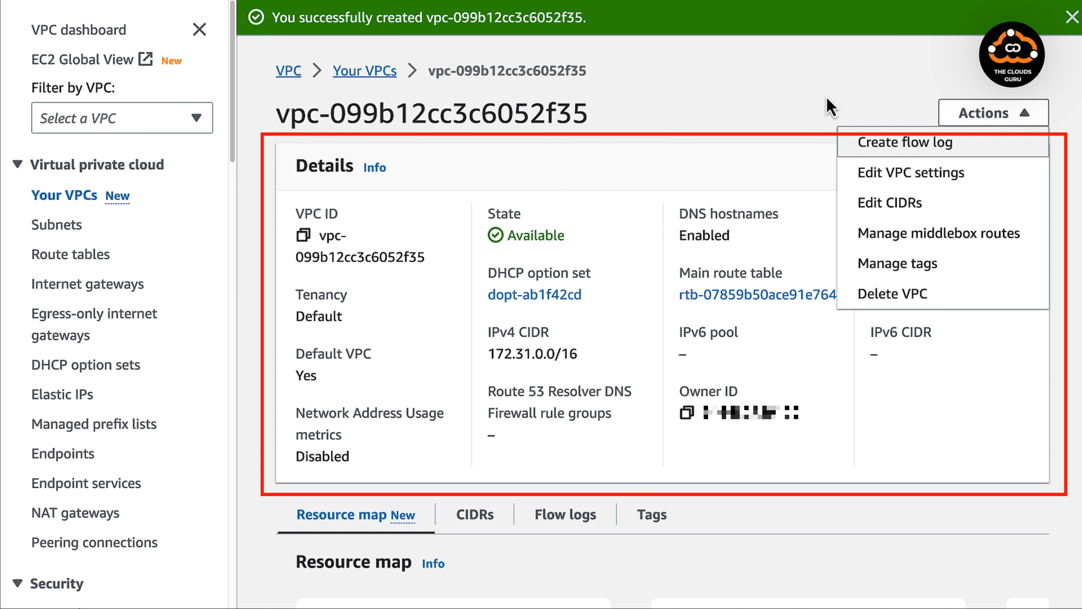
click(828, 107)
click(1072, 18)
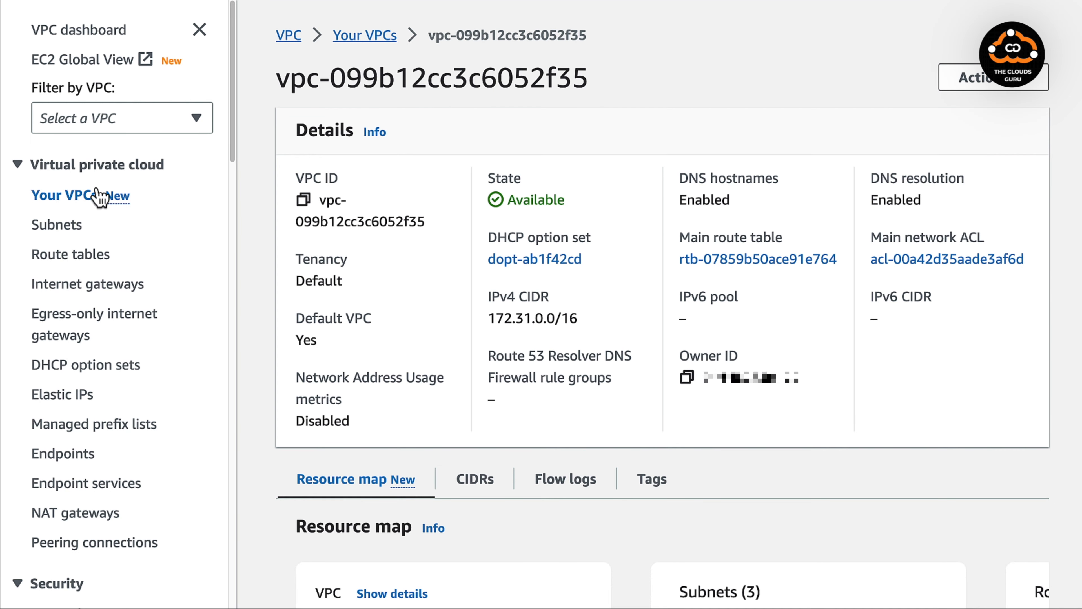
click(367, 37)
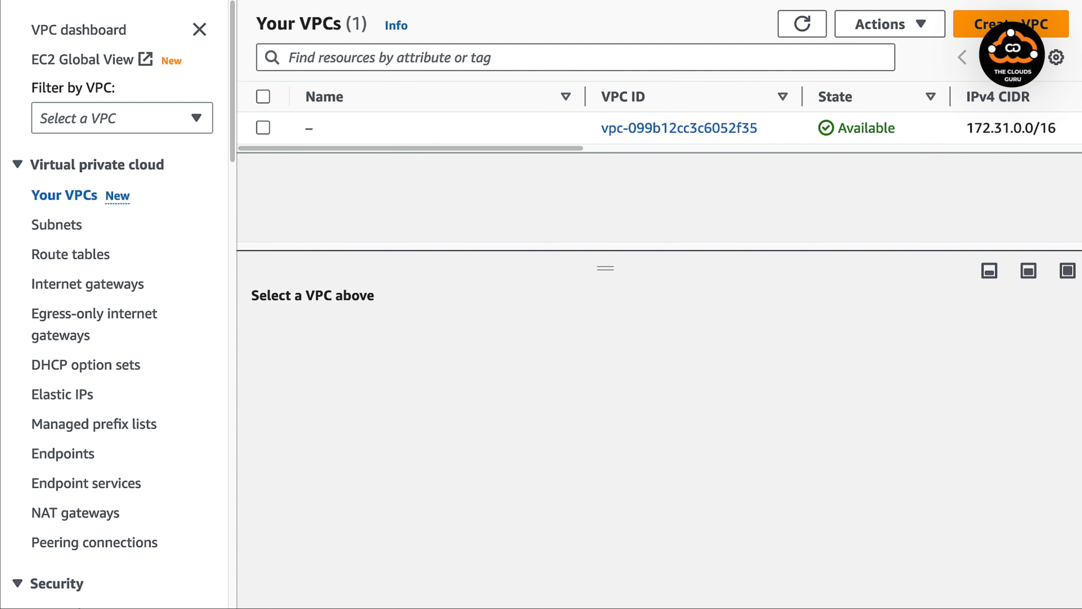
- Refresh the subnets list and inspect the details of the first subnet, subnet-072797572e74b9f00
key(ctrl+Tab)
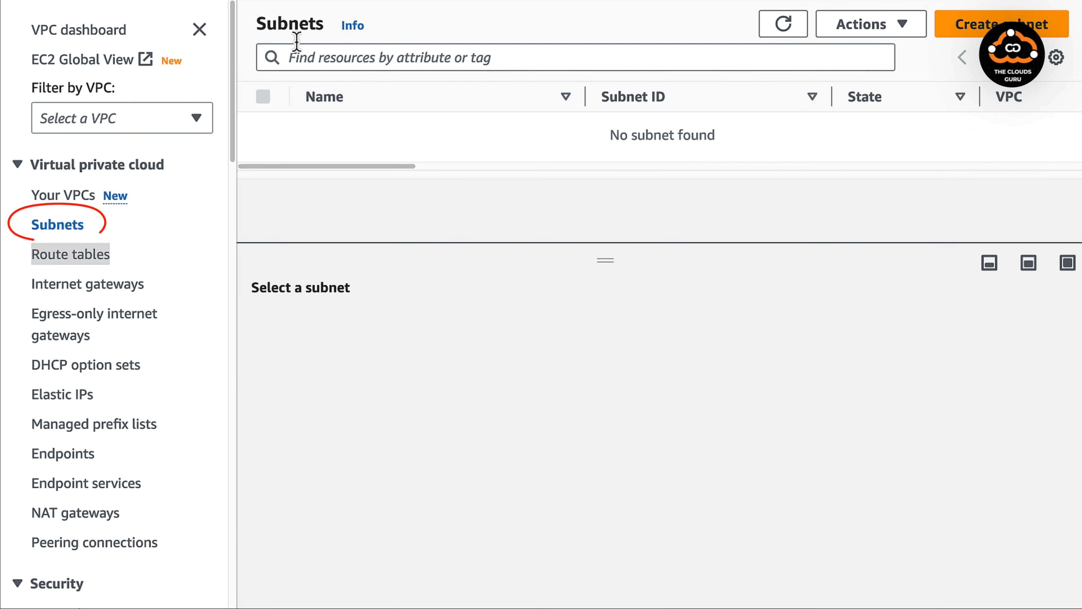
click(783, 23)
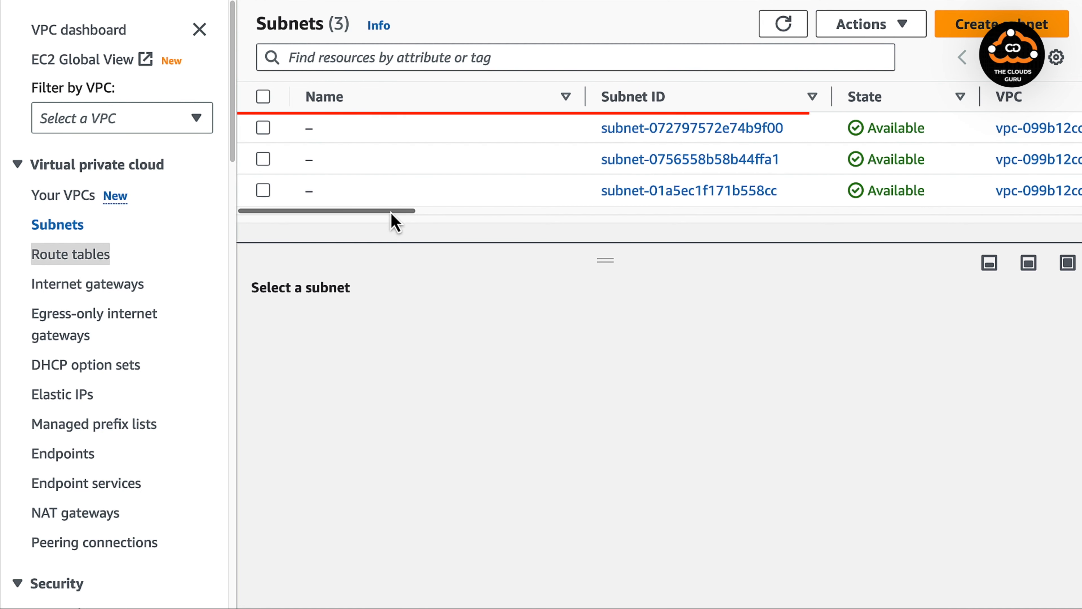
click(263, 128)
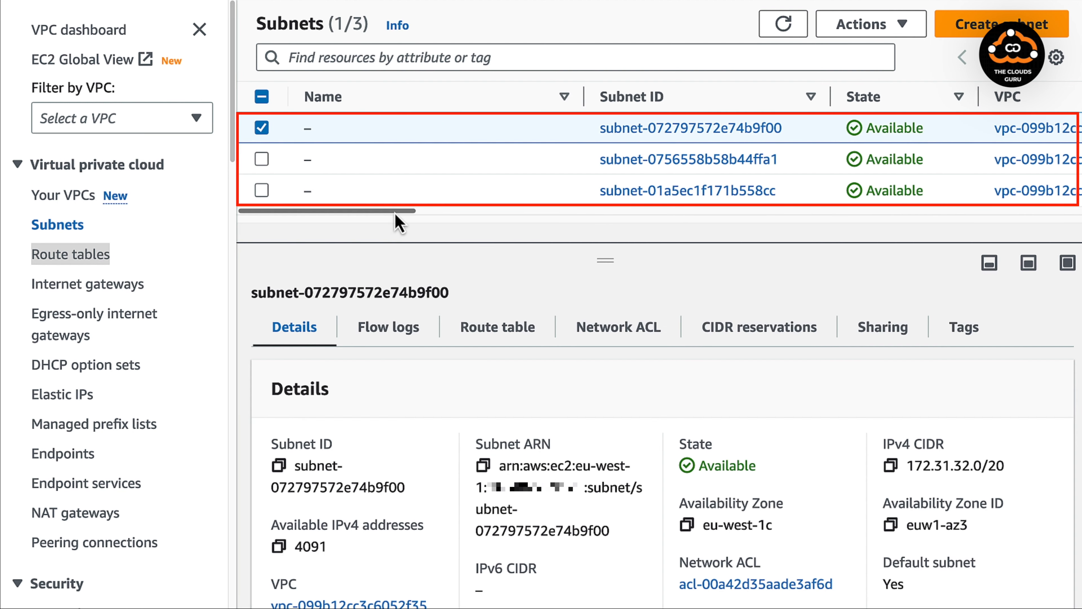
mouse_move(394, 211)
mouse_down()
mouse_move(563, 213)
mouse_move(379, 213)
mouse_up()
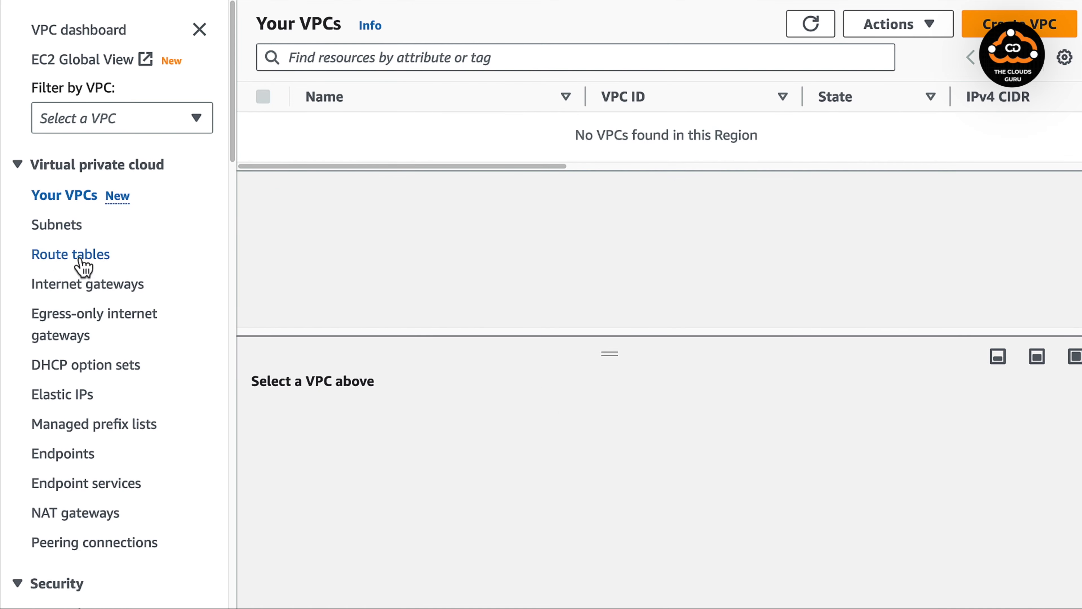
- Inspect the routes of the default VPC's main route table, enlarging the details area to show them
click(81, 258)
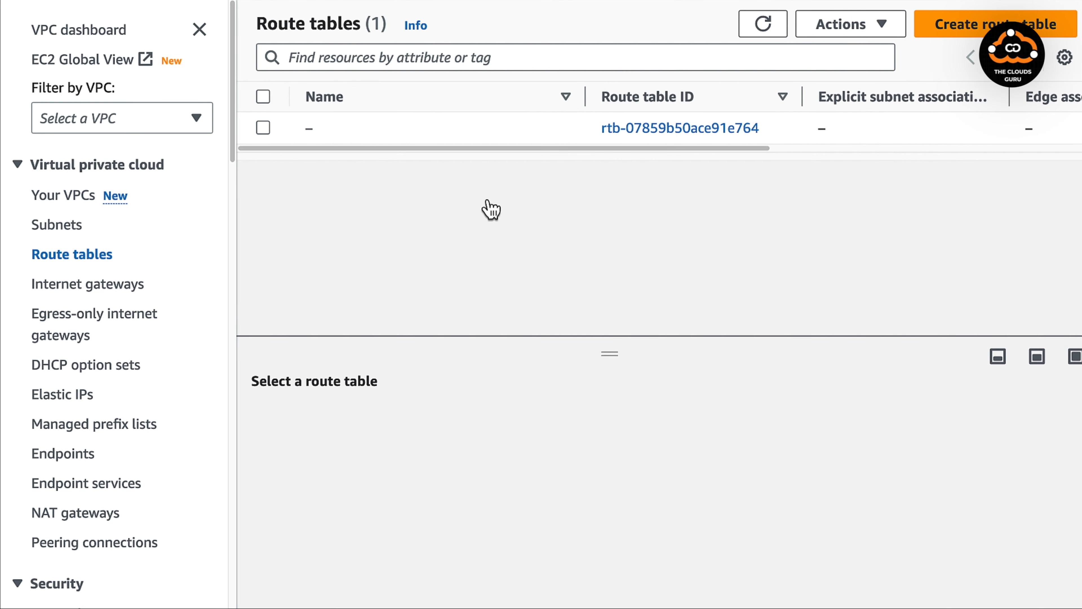
click(263, 127)
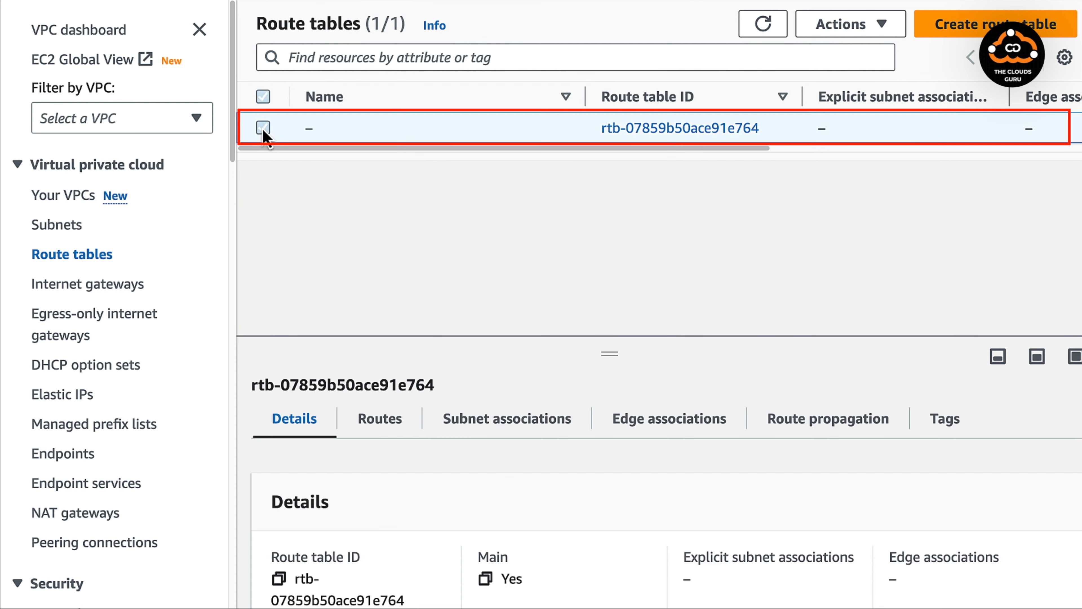
click(380, 401)
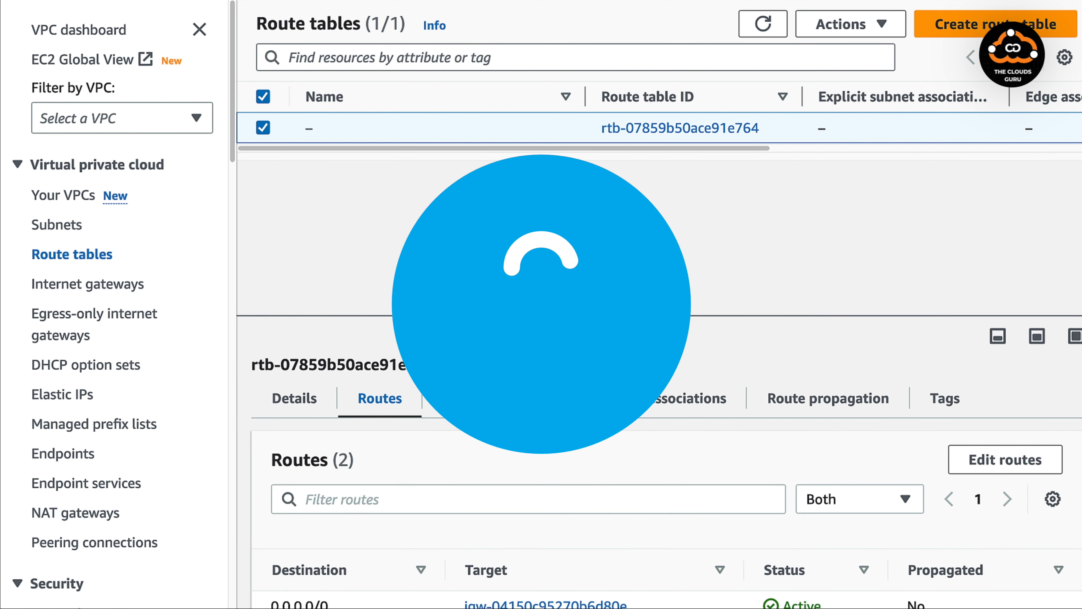
drag(608, 333, 606, 317)
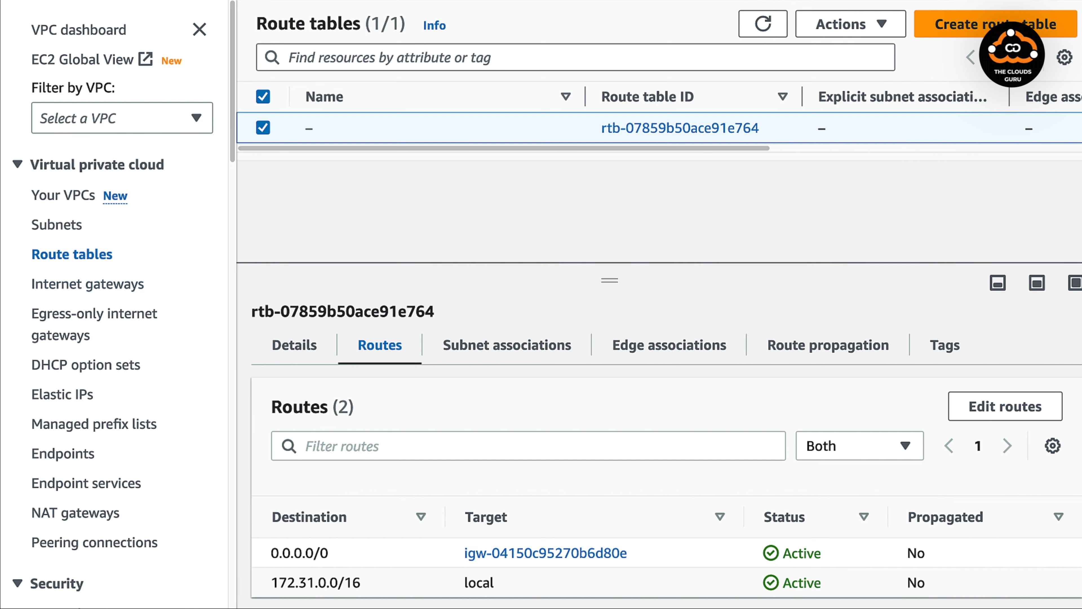
- Review the region's DHCP option sets and the internet gateway's attachment to the default VPC
click(128, 367)
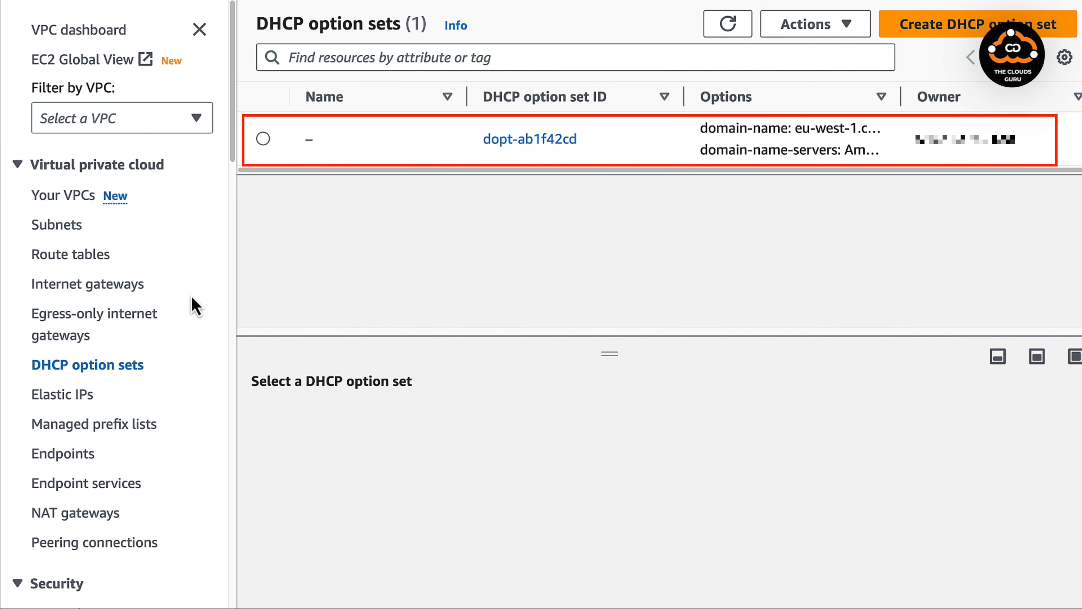
right_click(69, 286)
click(148, 290)
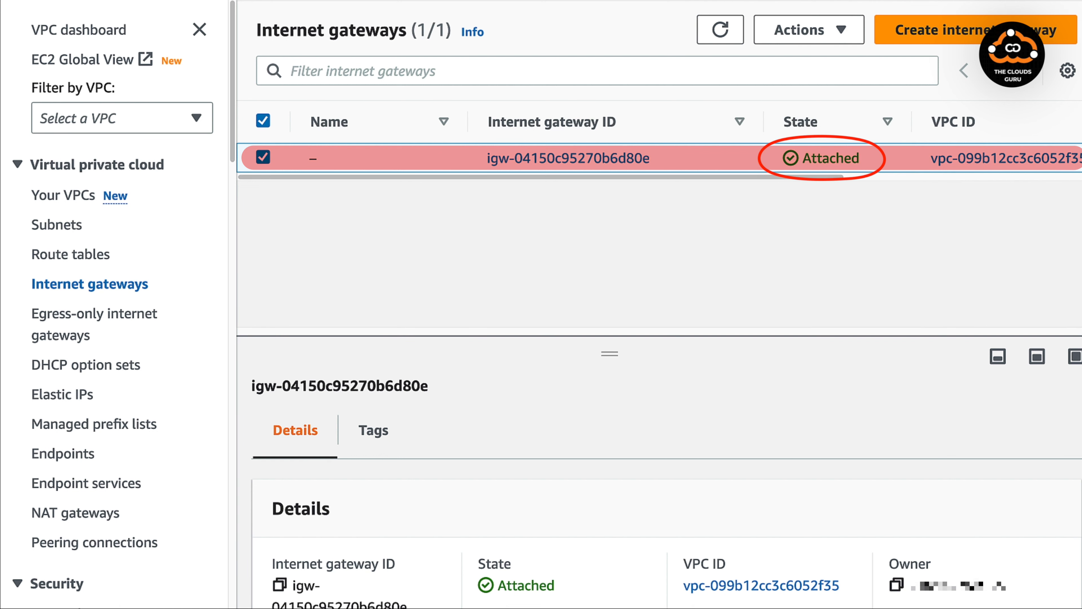
- Examine the route table associated with subnet-072797572e74b9f00, enlarging the details area to show its routes
click(70, 227)
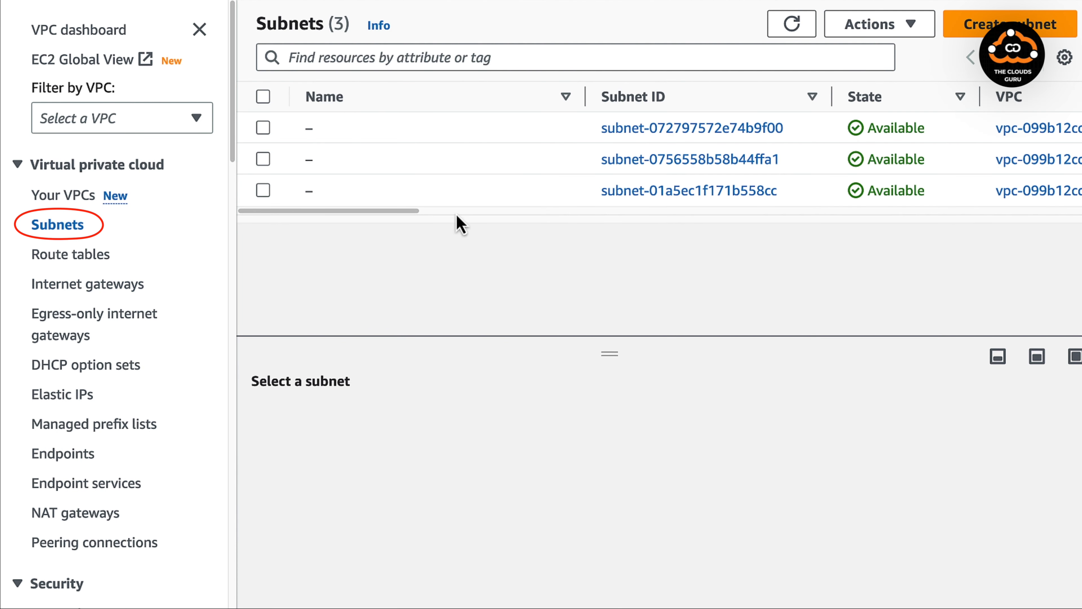
click(263, 127)
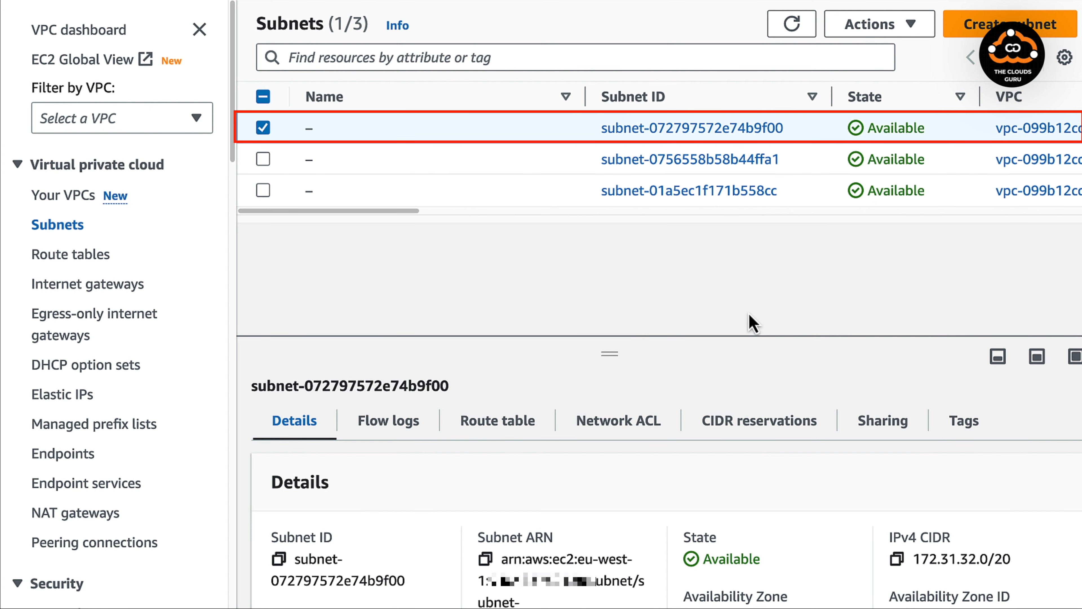
click(505, 431)
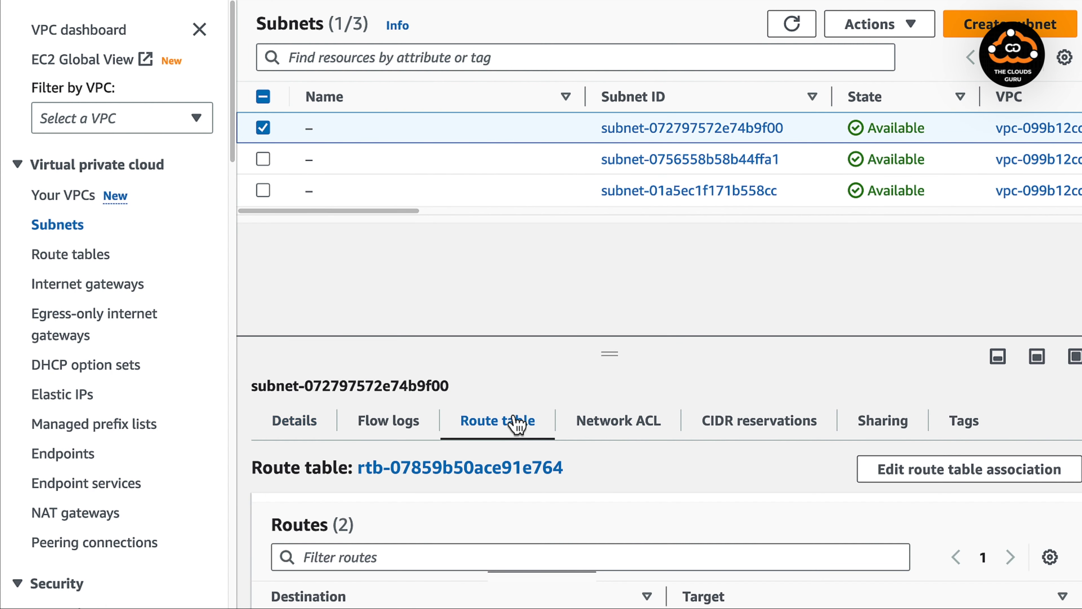
drag(611, 343, 623, 265)
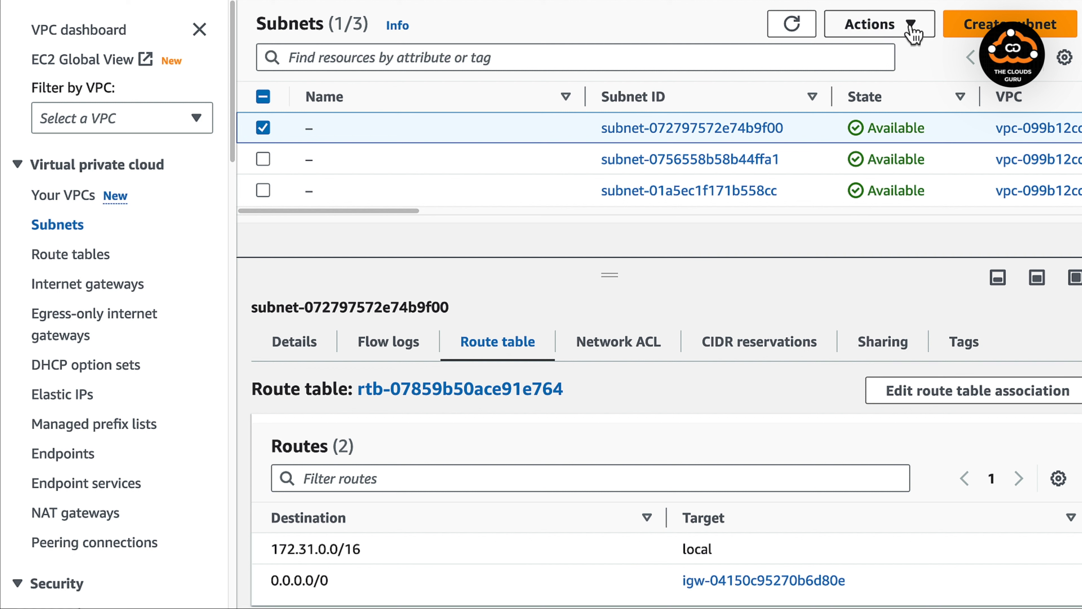
- Start creating a new subnet and assign it to the default VPC, vpc-099b12cc3c6052f35
click(987, 27)
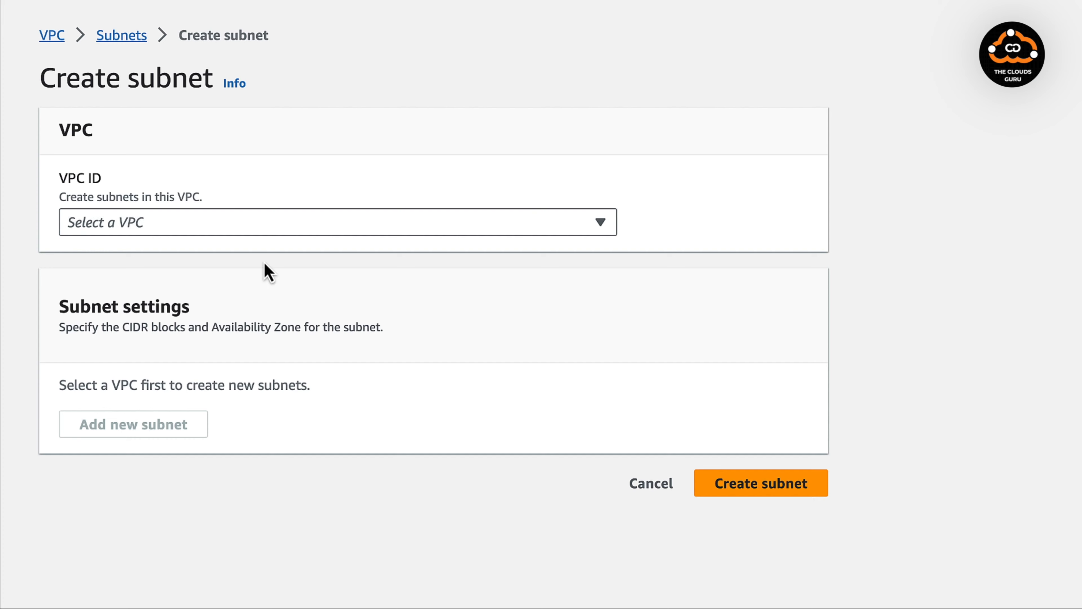
click(340, 230)
click(310, 290)
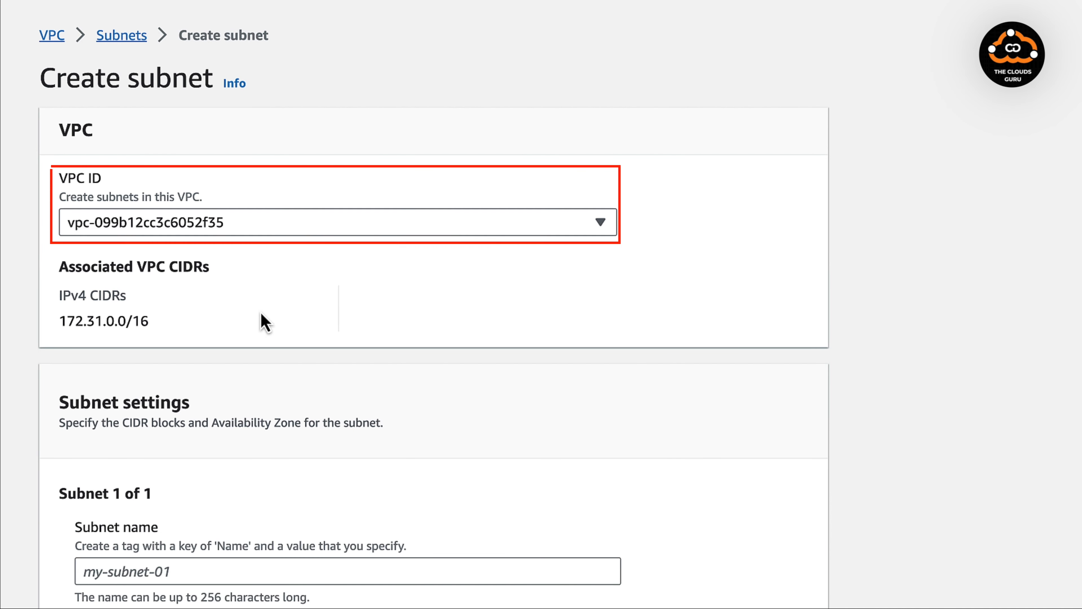
scroll(232, 522, down, 3)
scroll(264, 499, down, 2)
scroll(248, 401, up, 5)
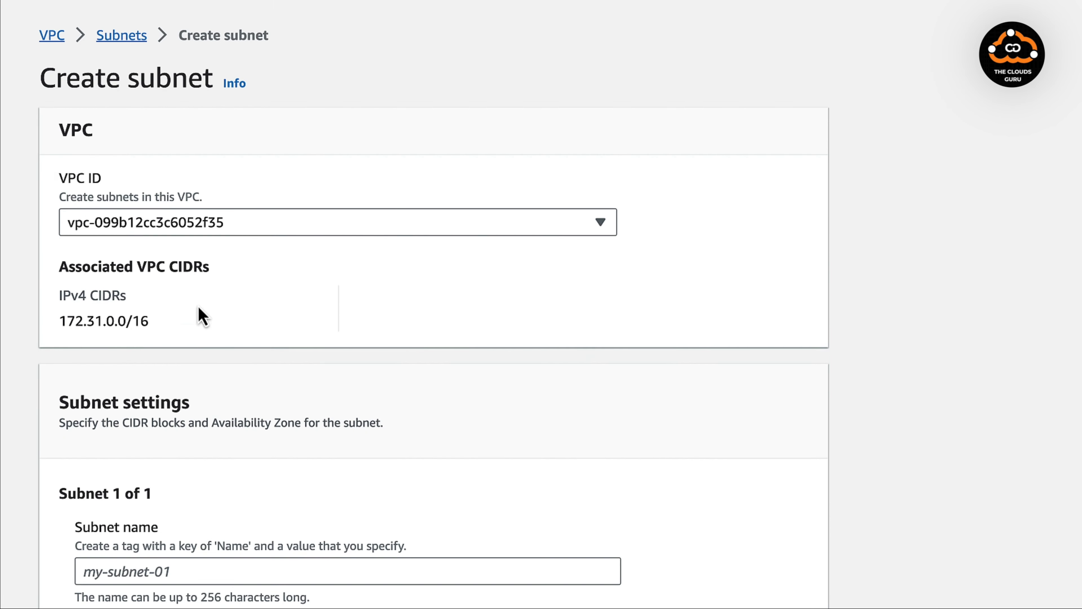
- Name the new subnet Test Private and place it in the Europe (Ireland) / eu-west-1a availability zone
scroll(196, 336, down, 1)
click(138, 542)
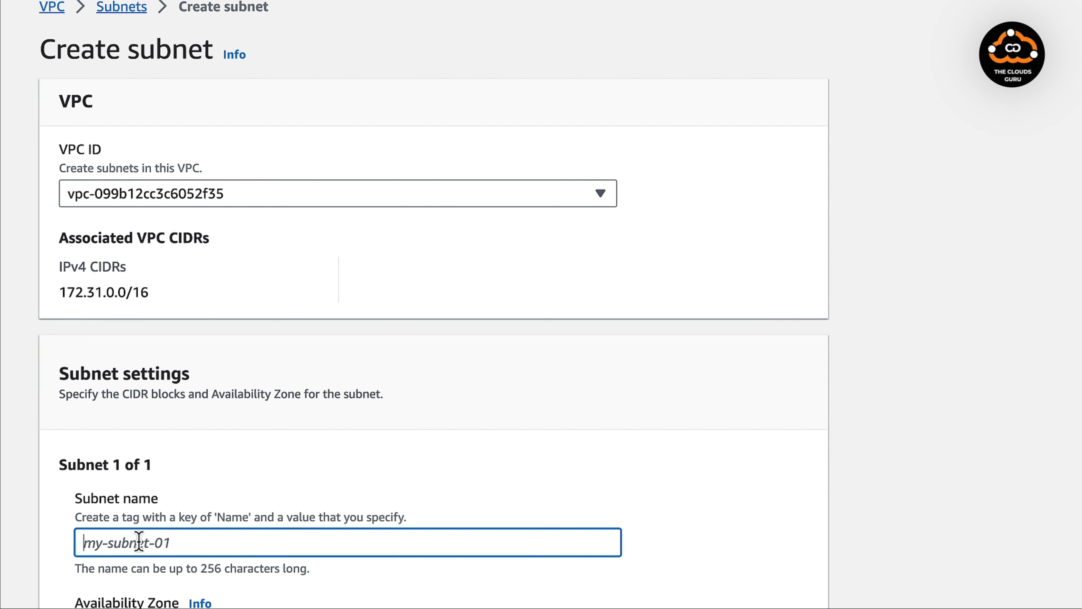
text(Test P)
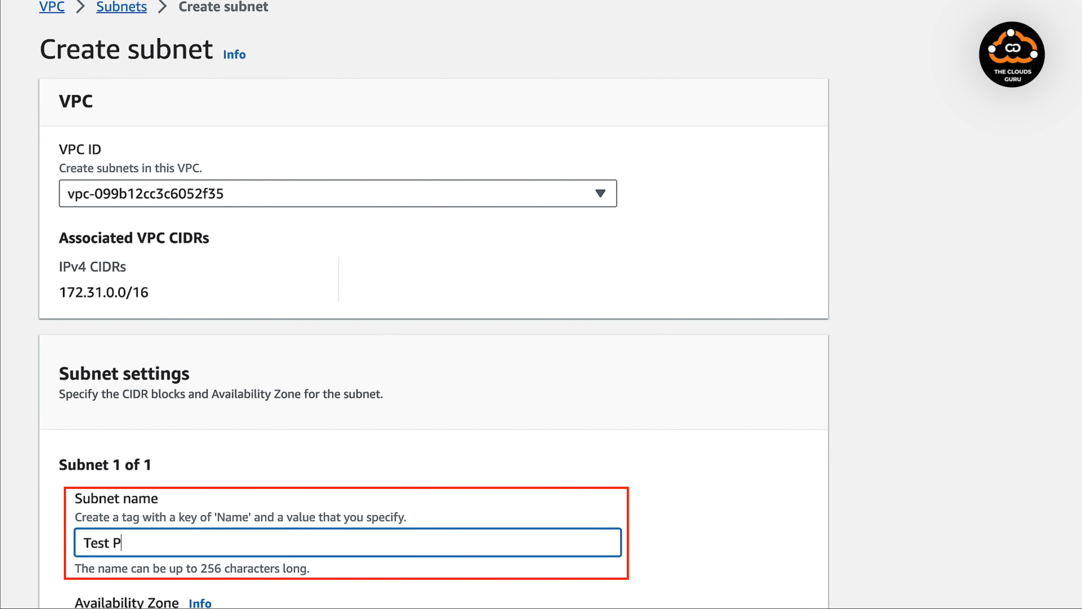
text(rivate)
scroll(290, 397, down, 3)
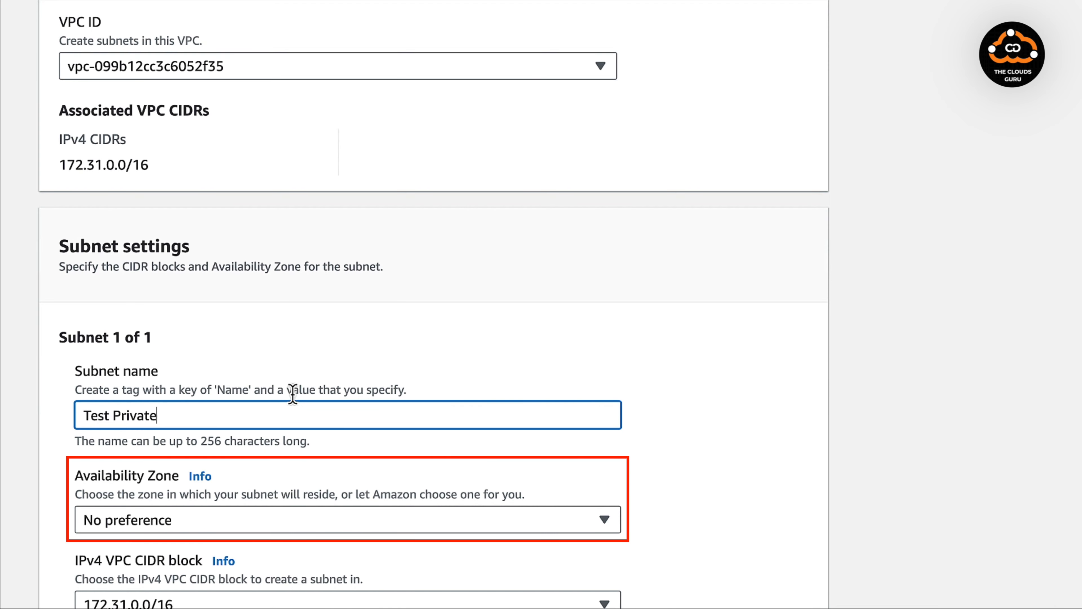
scroll(292, 395, down, 3)
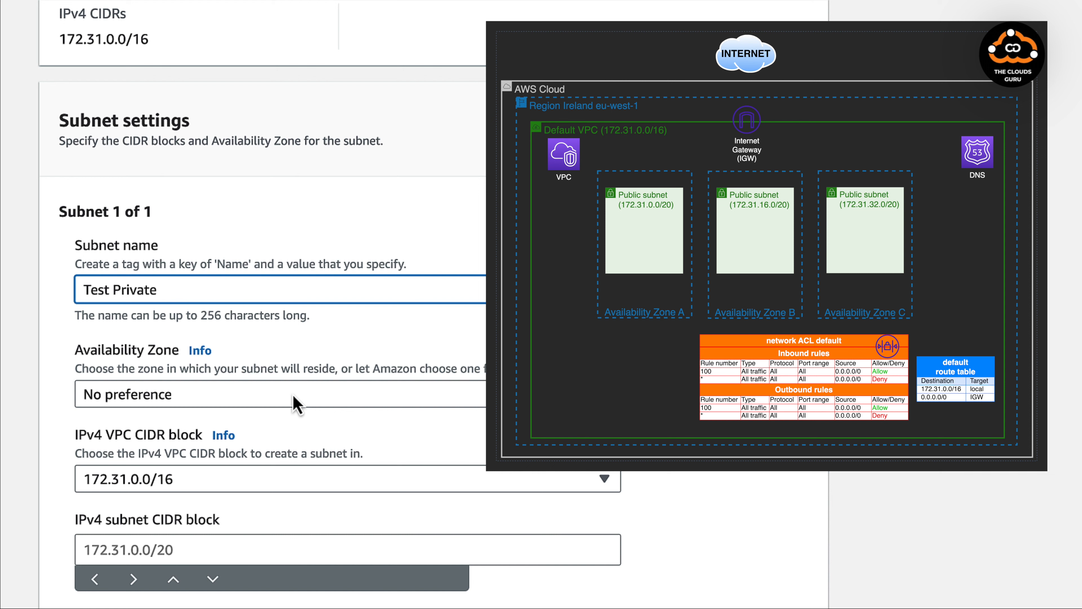
click(294, 403)
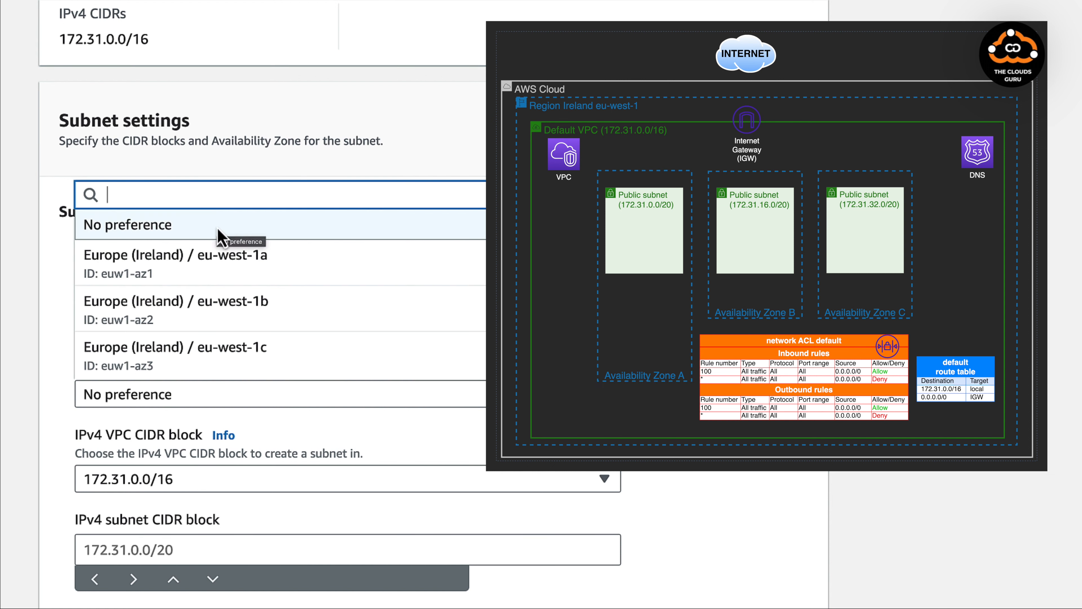
click(219, 261)
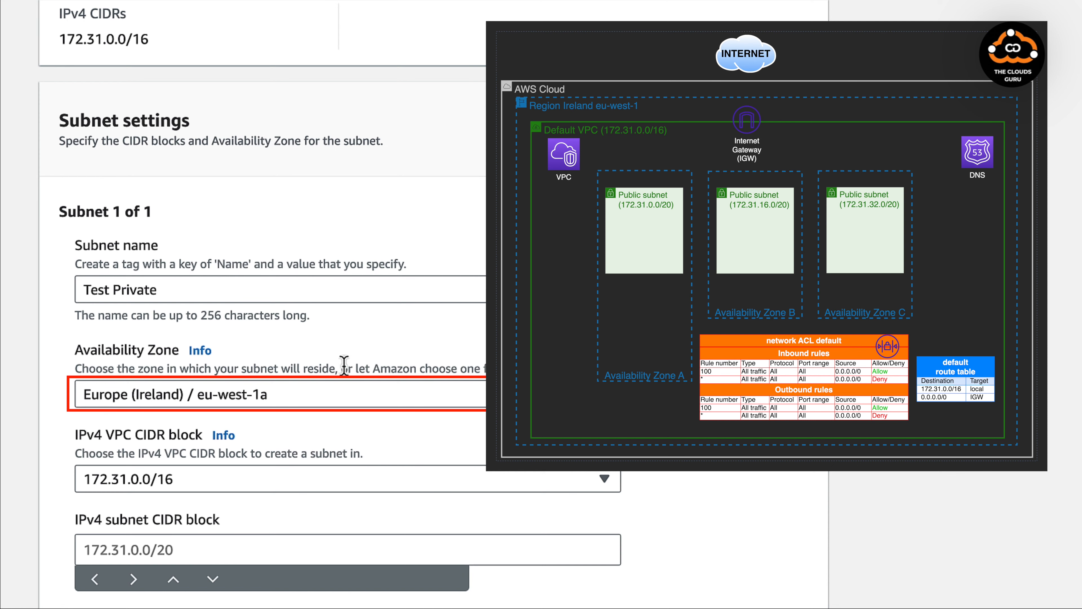
- Set the IPv4 subnet CIDR block to 172.31.48.0/20 and create the subnet
scroll(345, 366, down, 3)
click(129, 434)
text(17)
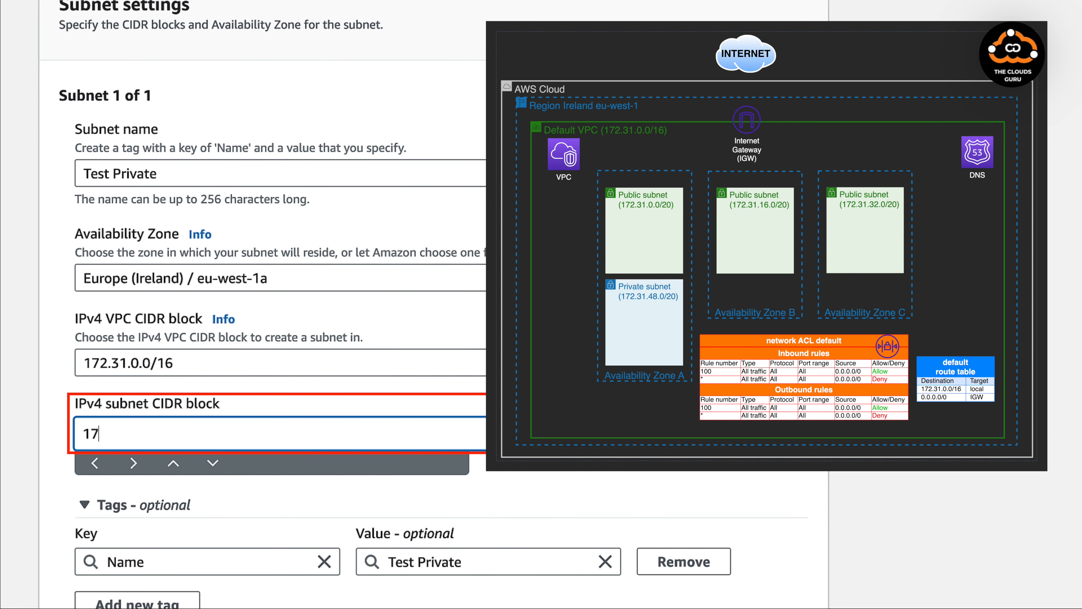
text(2.31.48.)
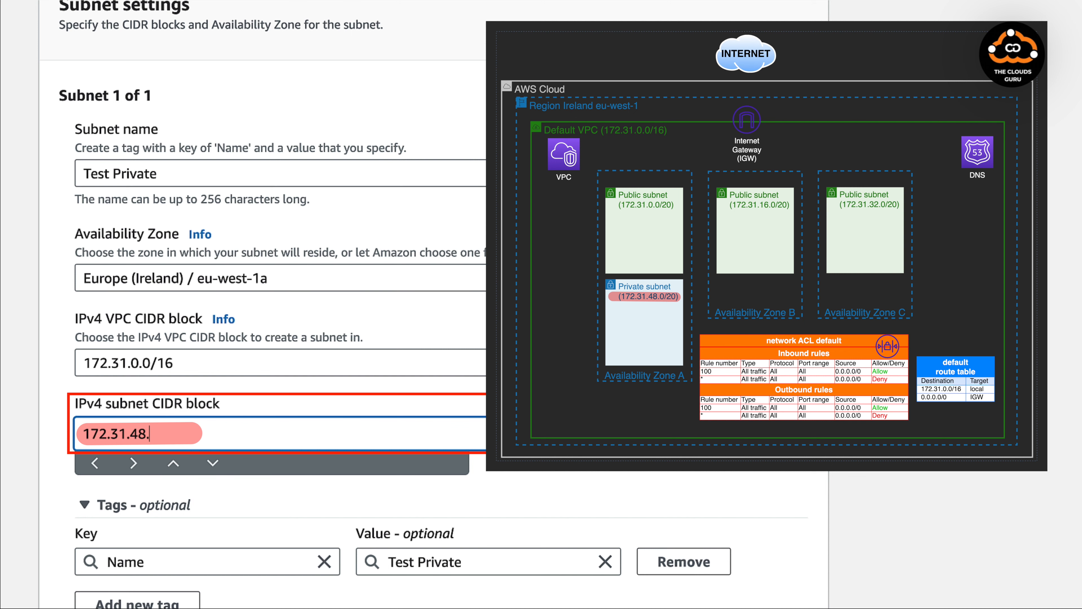
text(0/20)
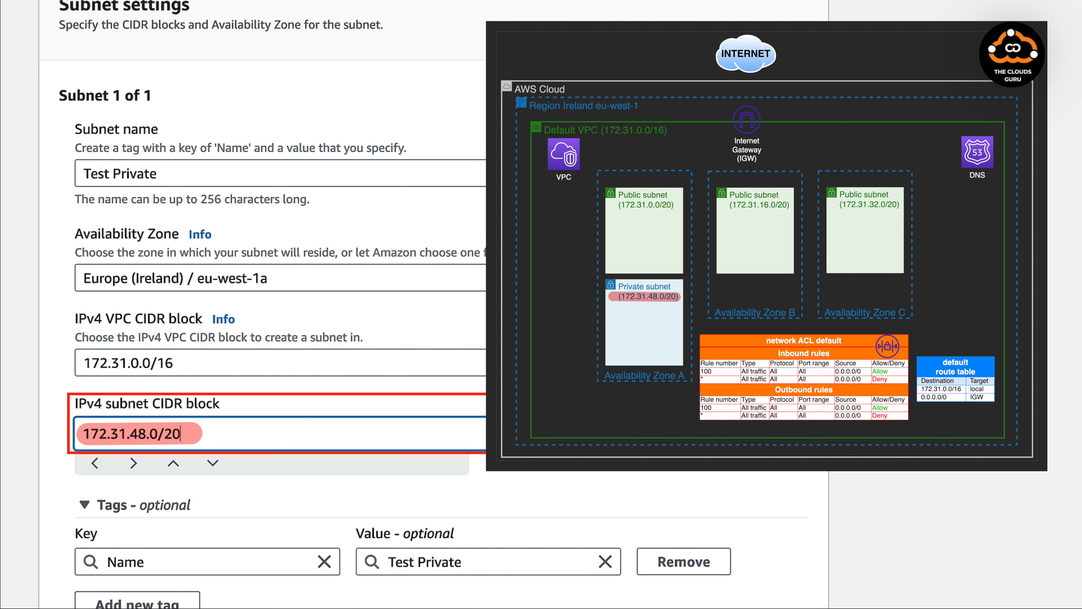
scroll(391, 386, down, 5)
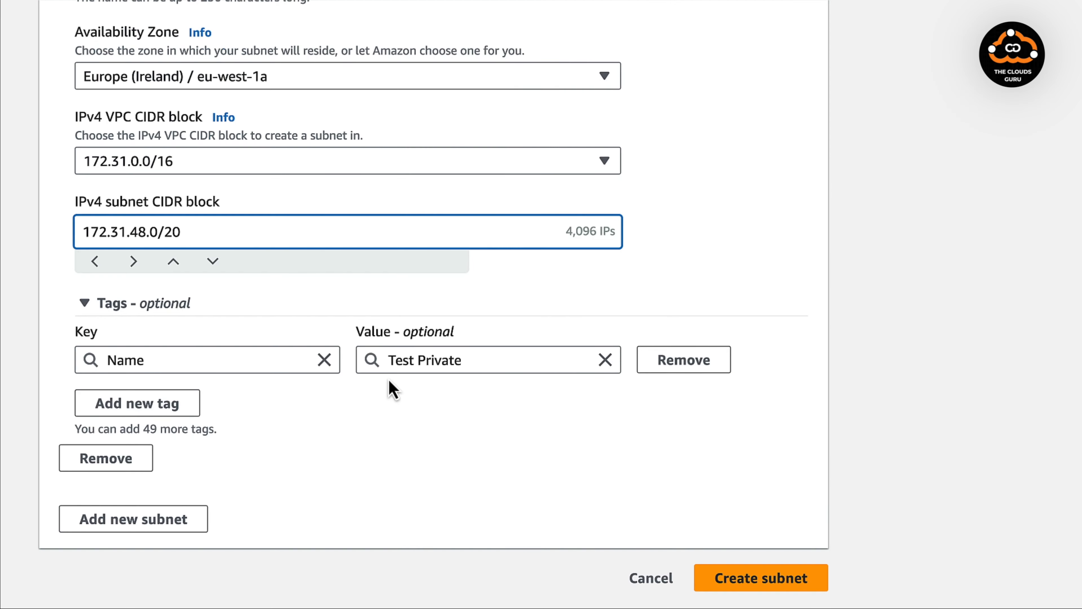
click(761, 578)
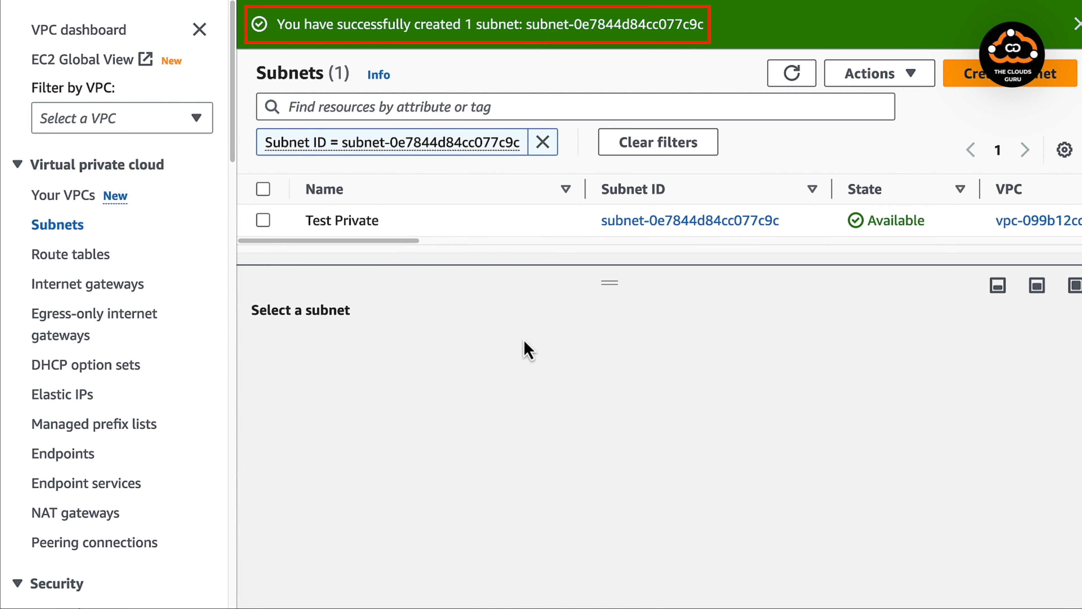
- Examine the route table associated with the Test Private subnet
click(264, 221)
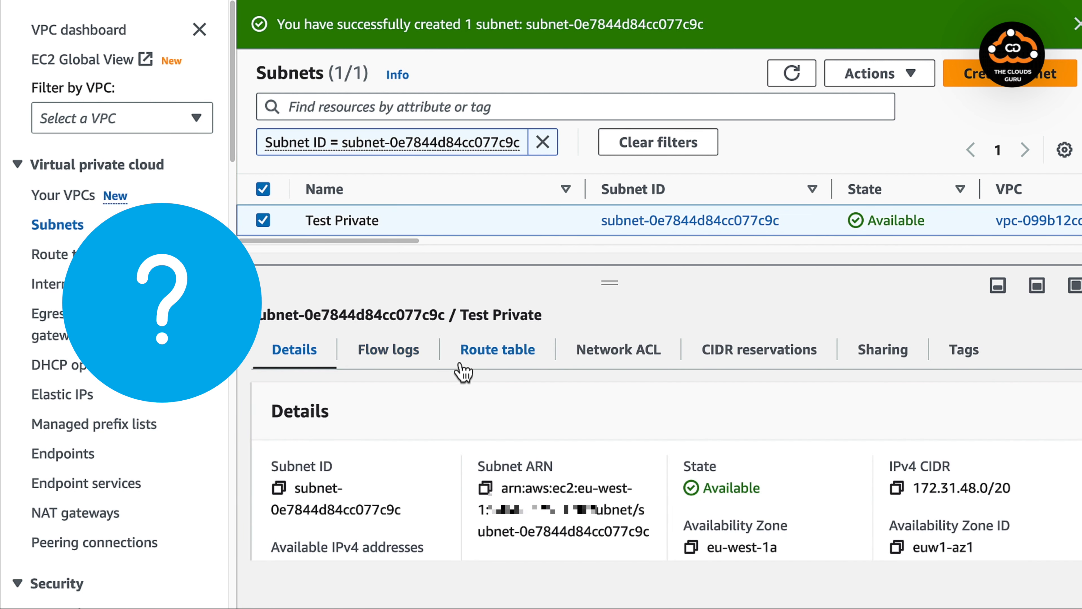
click(490, 361)
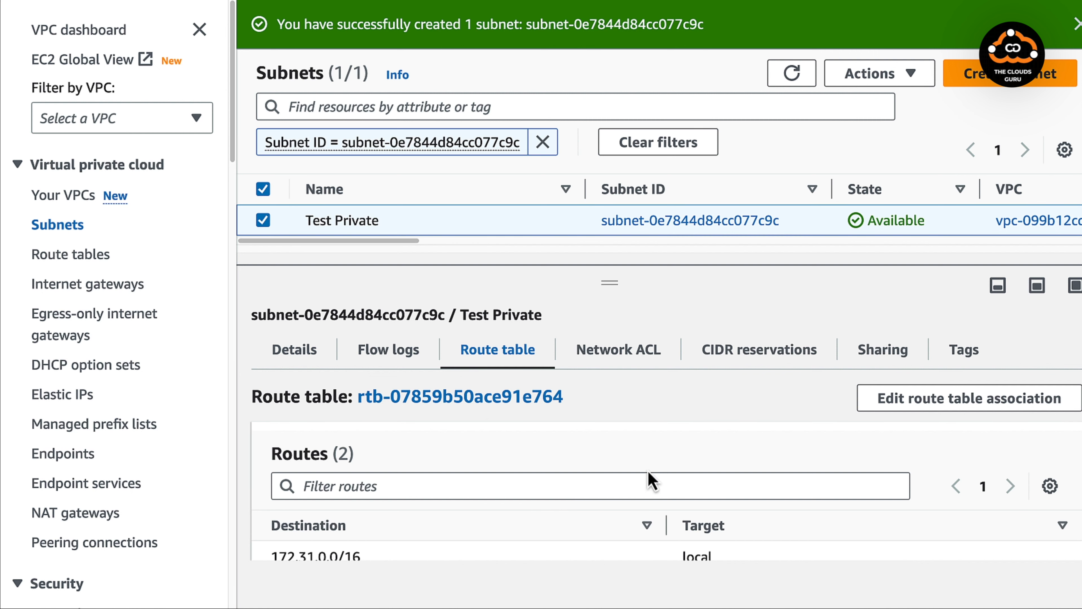
- Create a route table named Test Private in the default VPC, vpc-099b12cc3c6052f35
scroll(647, 470, down, 2)
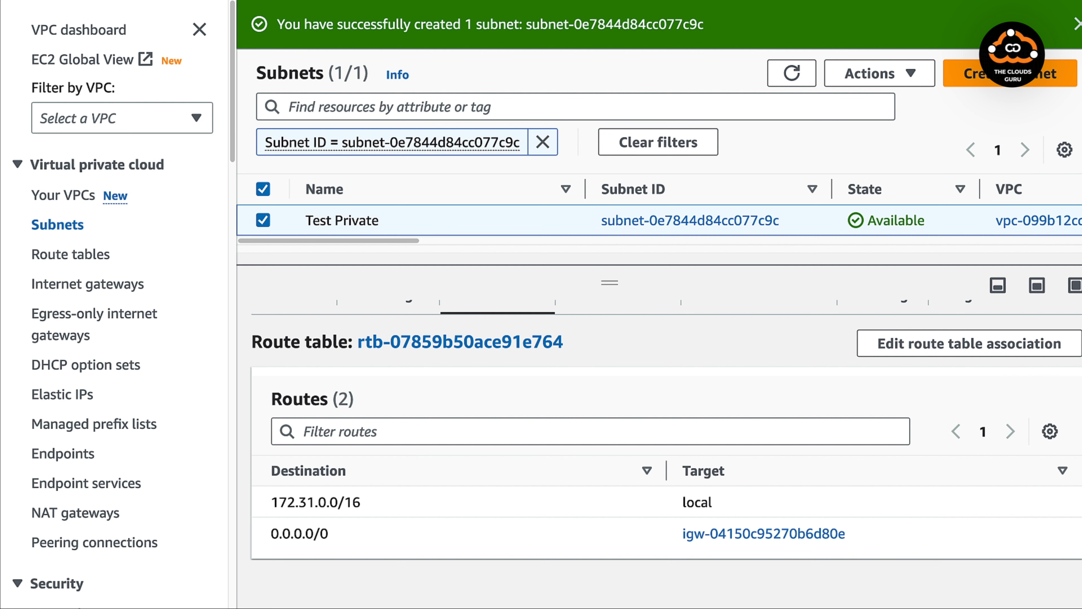
click(1079, 28)
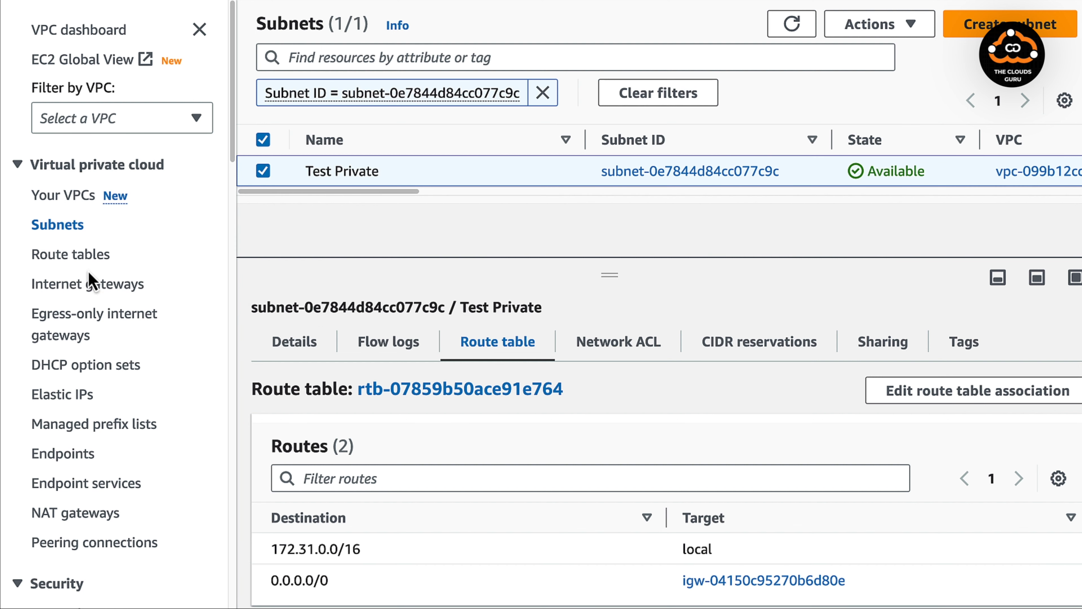
click(81, 255)
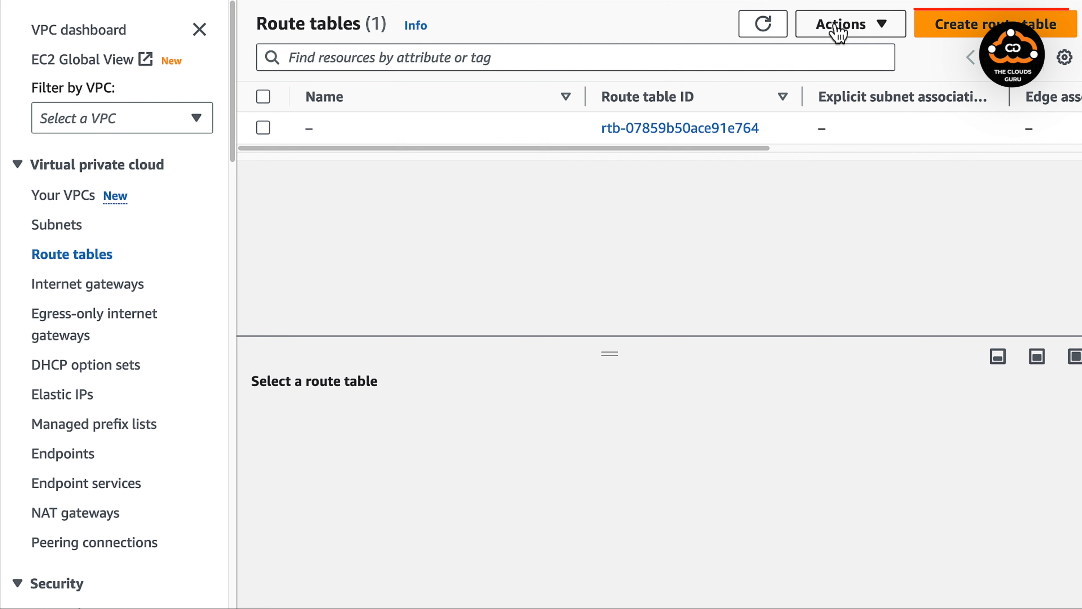
click(974, 29)
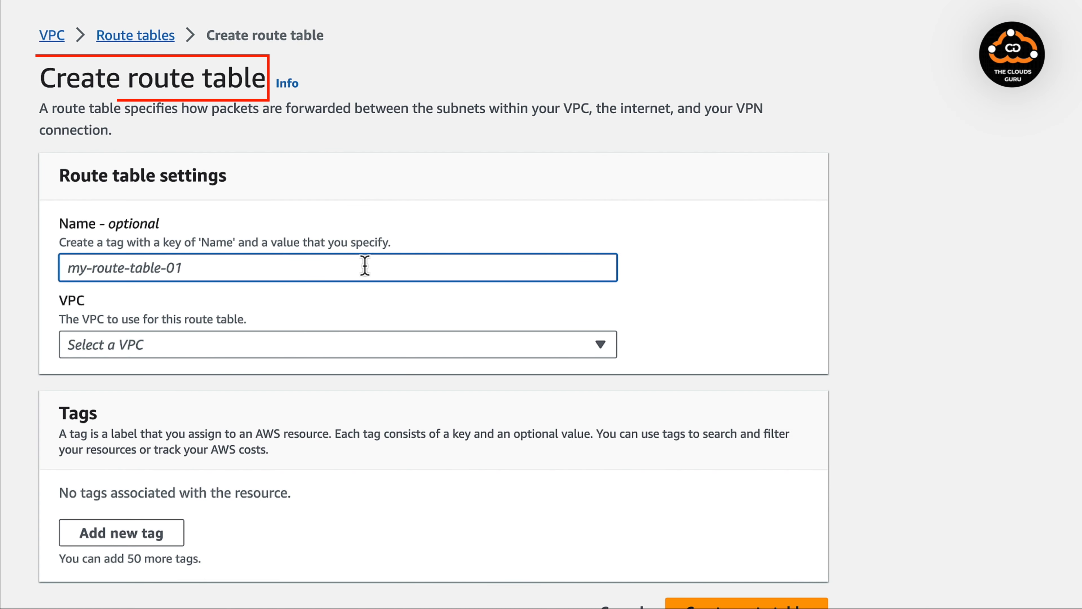
text(Test Private)
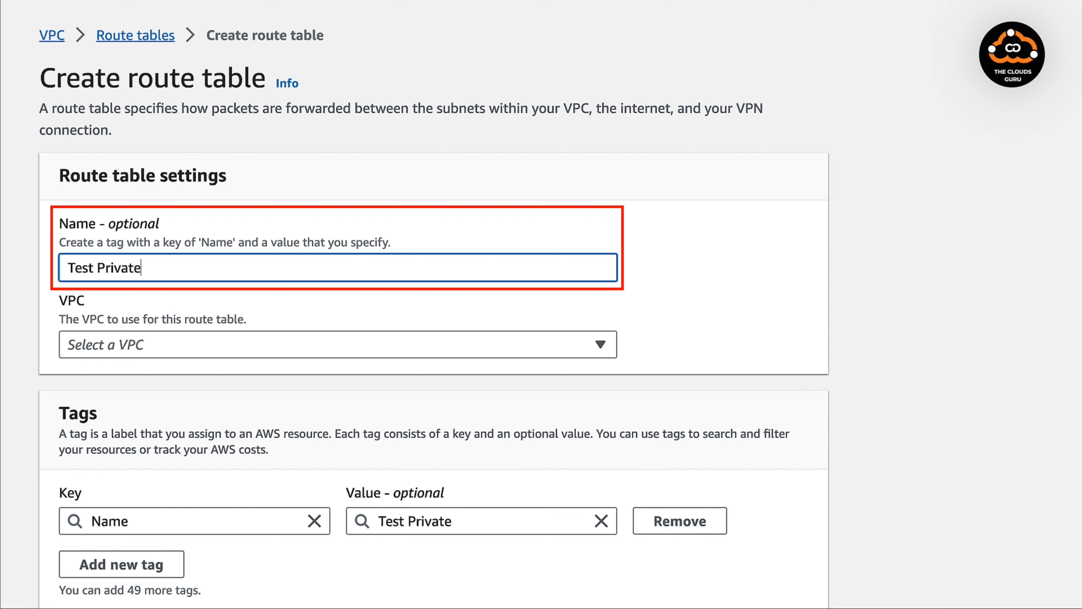
click(531, 348)
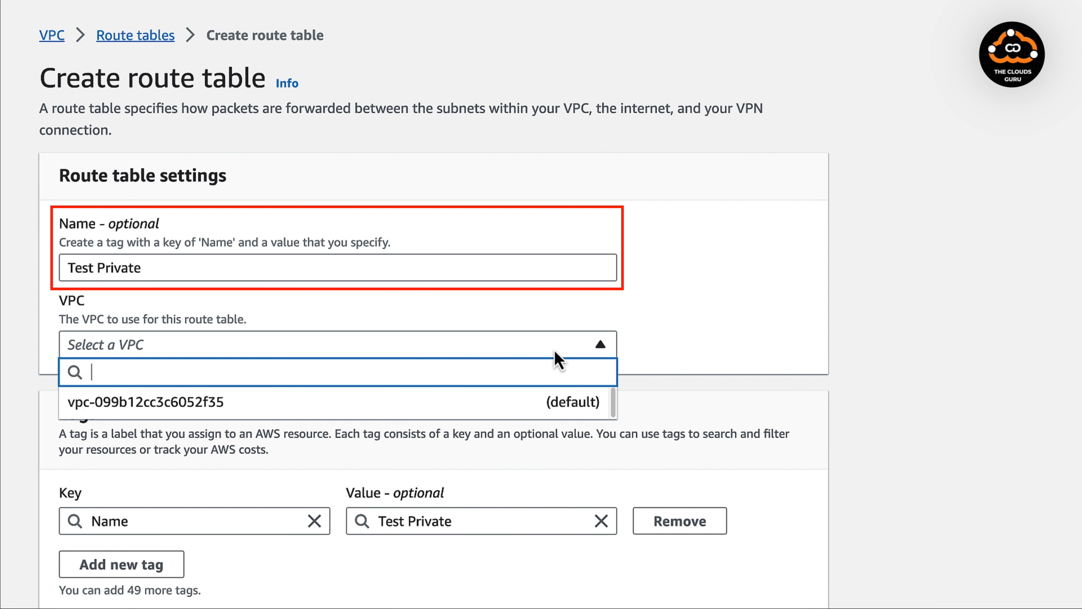
click(362, 412)
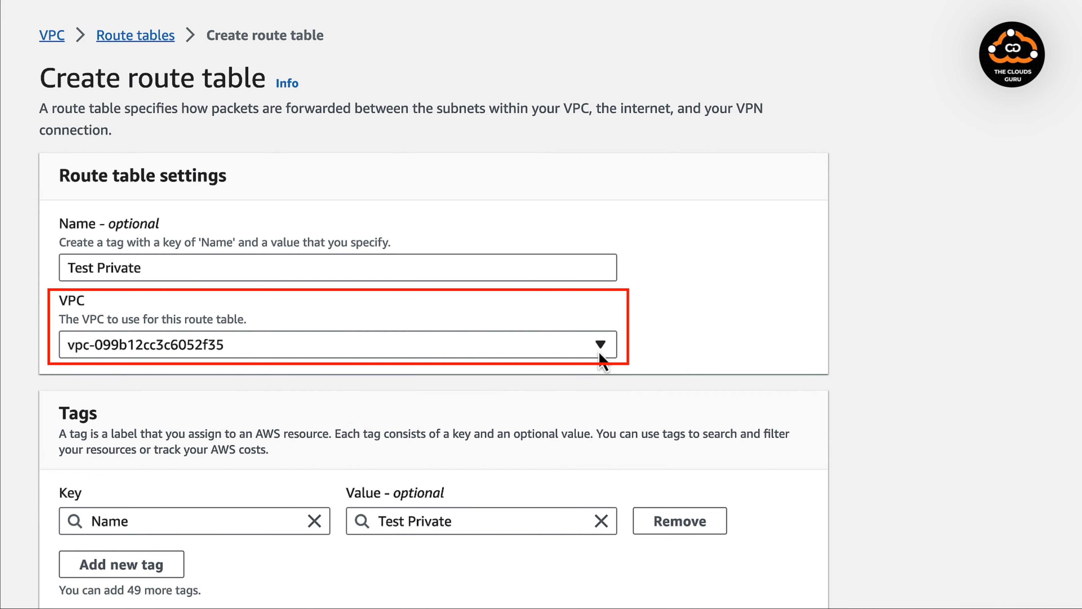
scroll(682, 469, down, 2)
click(773, 582)
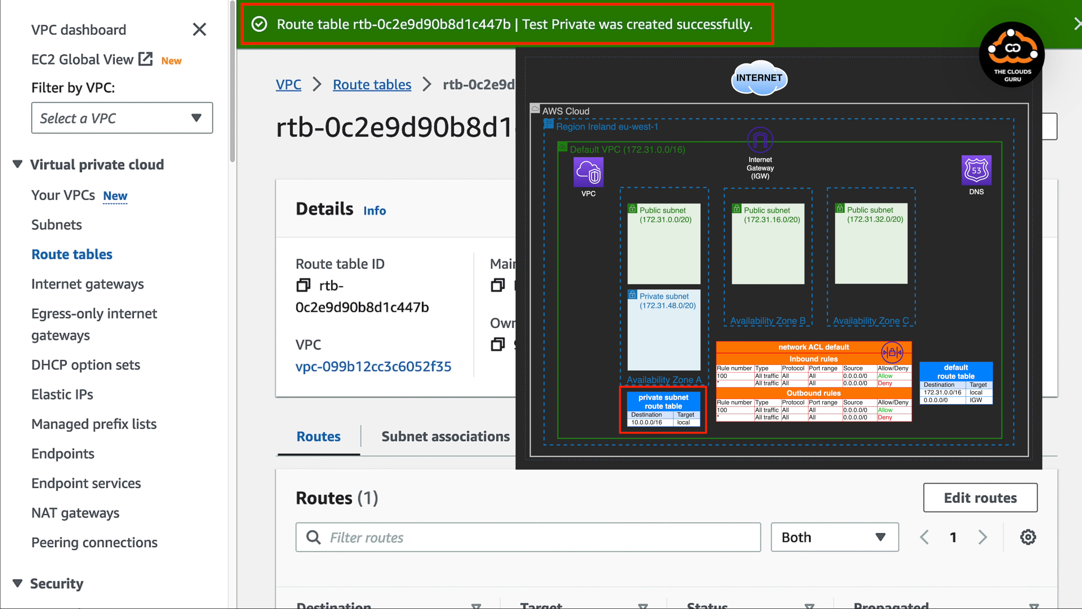
- Explicitly associate the Test Private subnet (172.31.48.0/20) with the Test Private route table and save the association
click(449, 448)
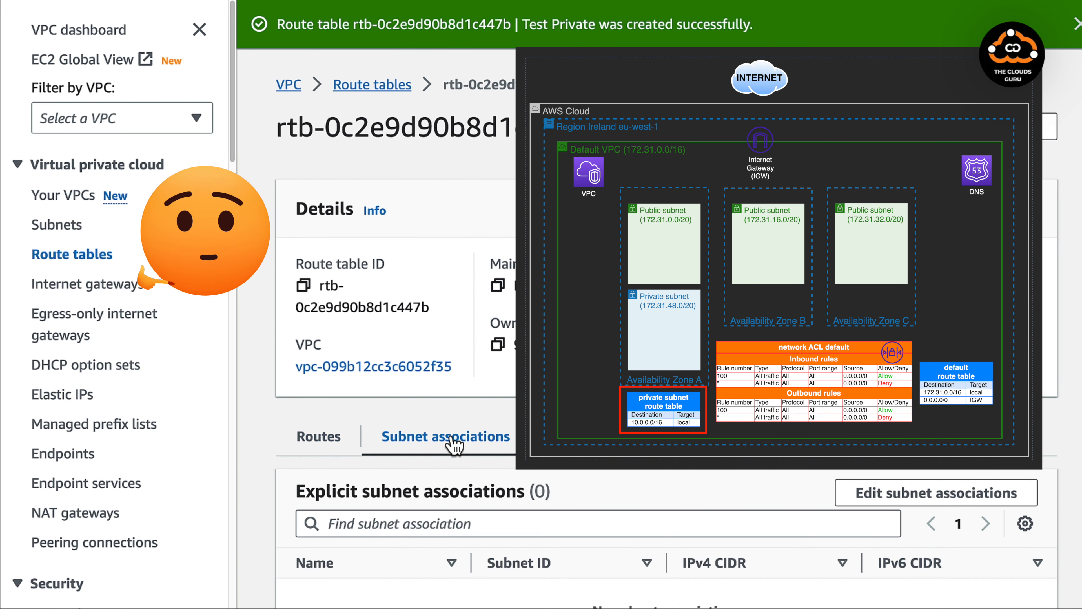
scroll(597, 384, down, 2)
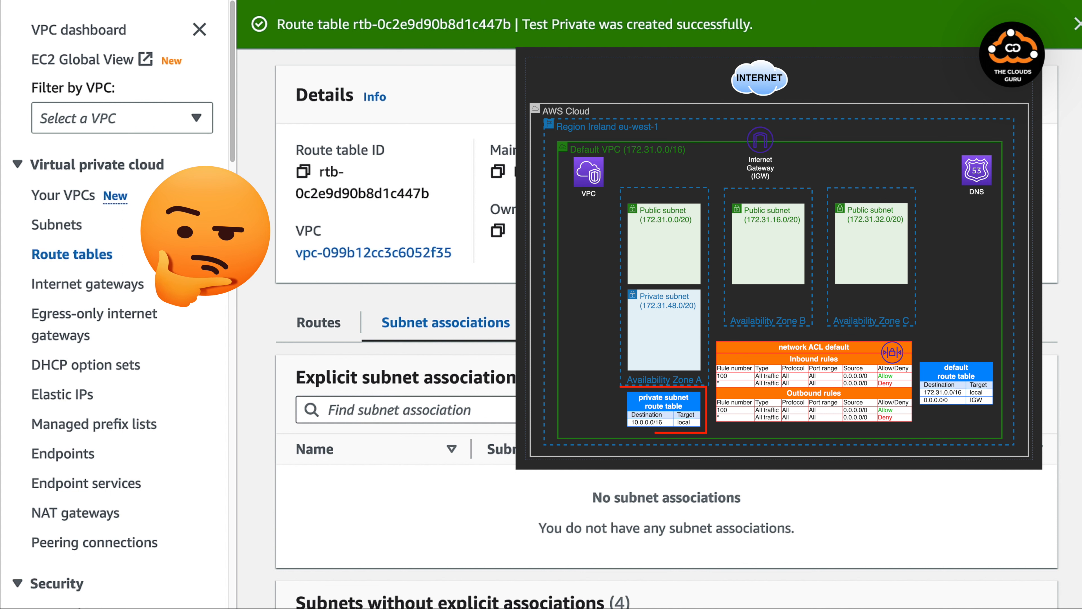
click(347, 337)
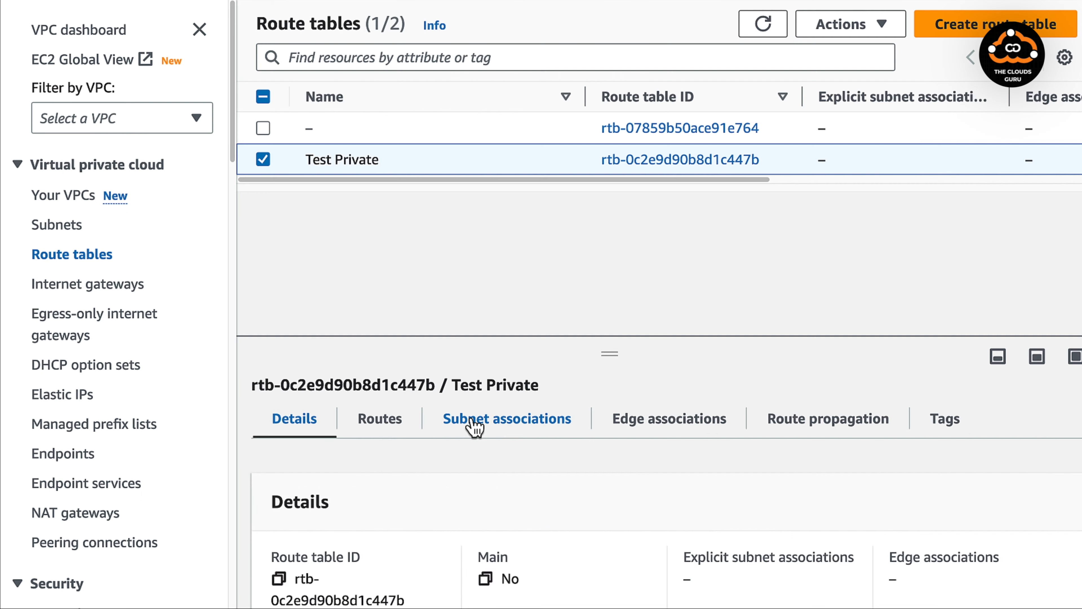
click(490, 422)
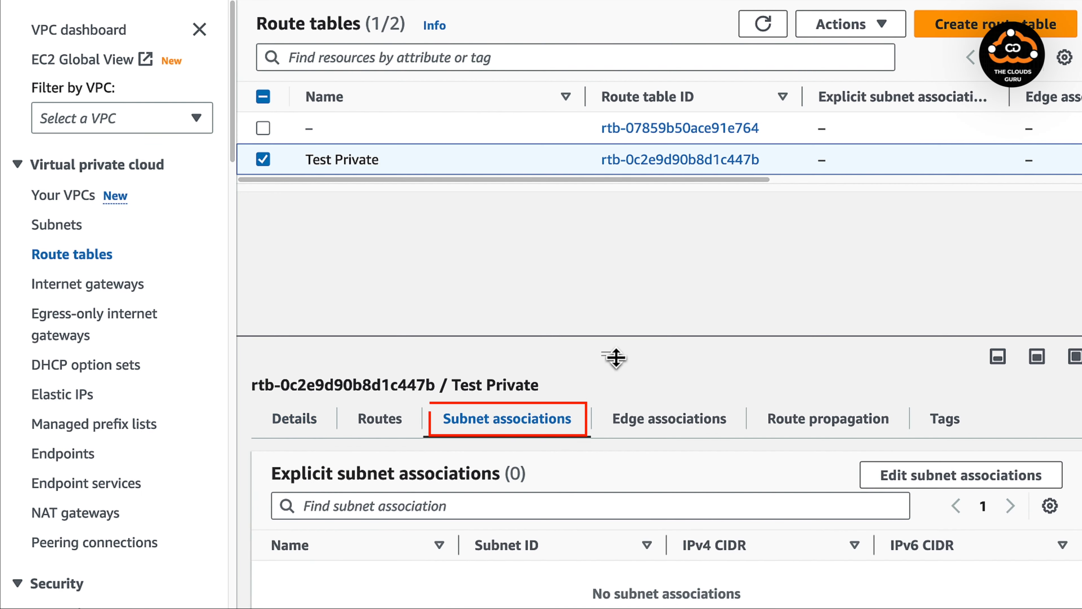
drag(622, 288, 624, 295)
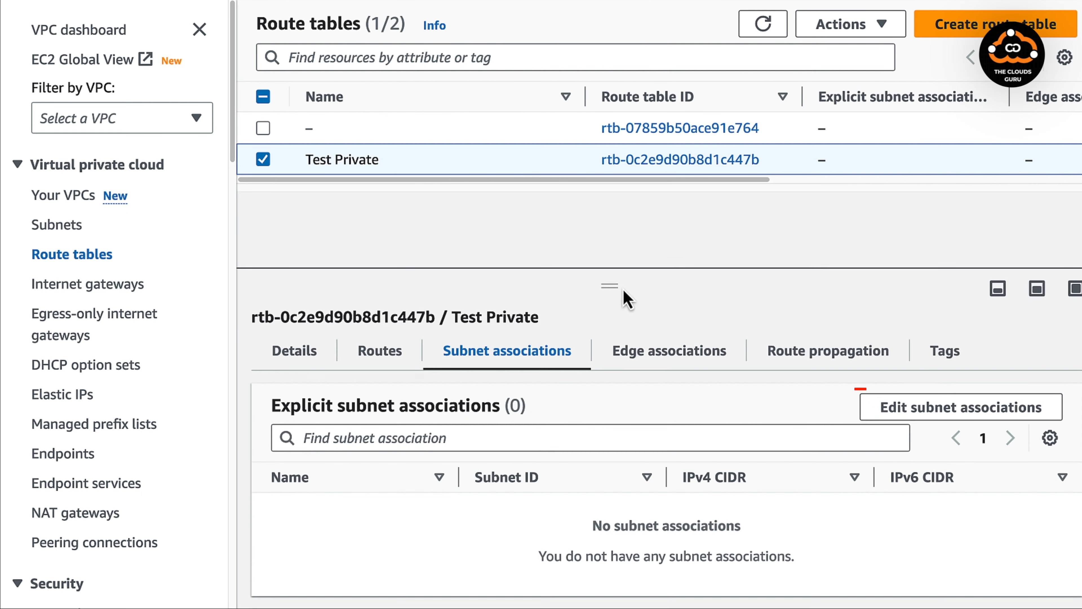
click(937, 413)
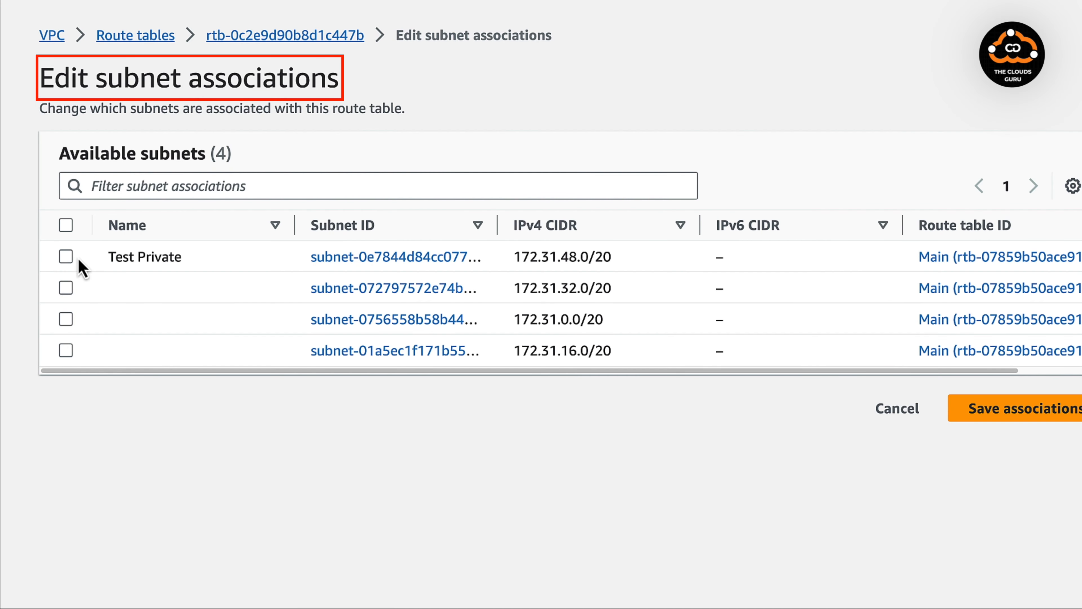
click(69, 258)
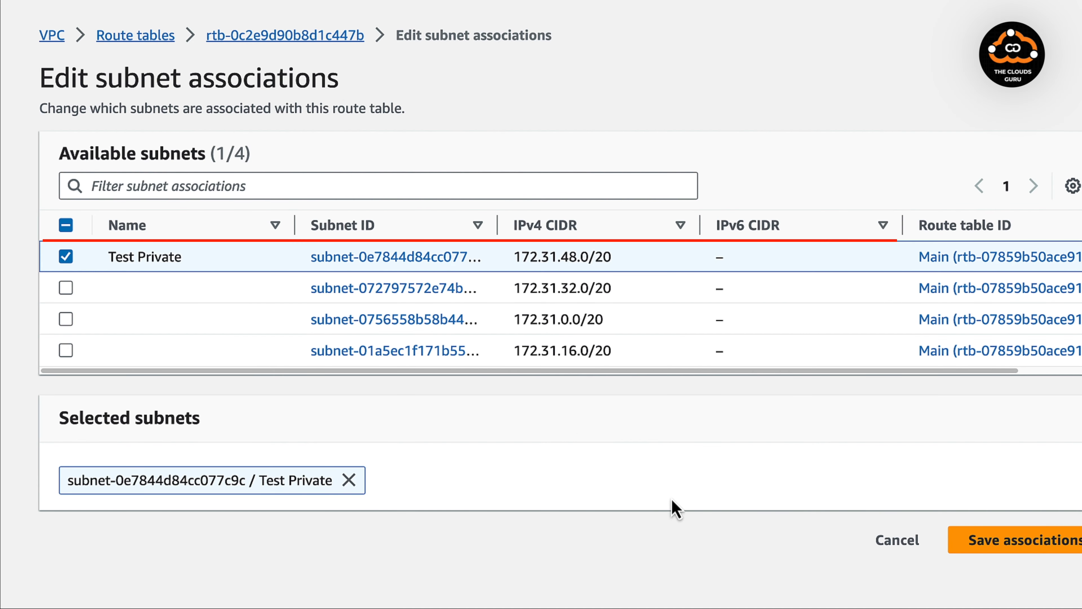
click(1006, 542)
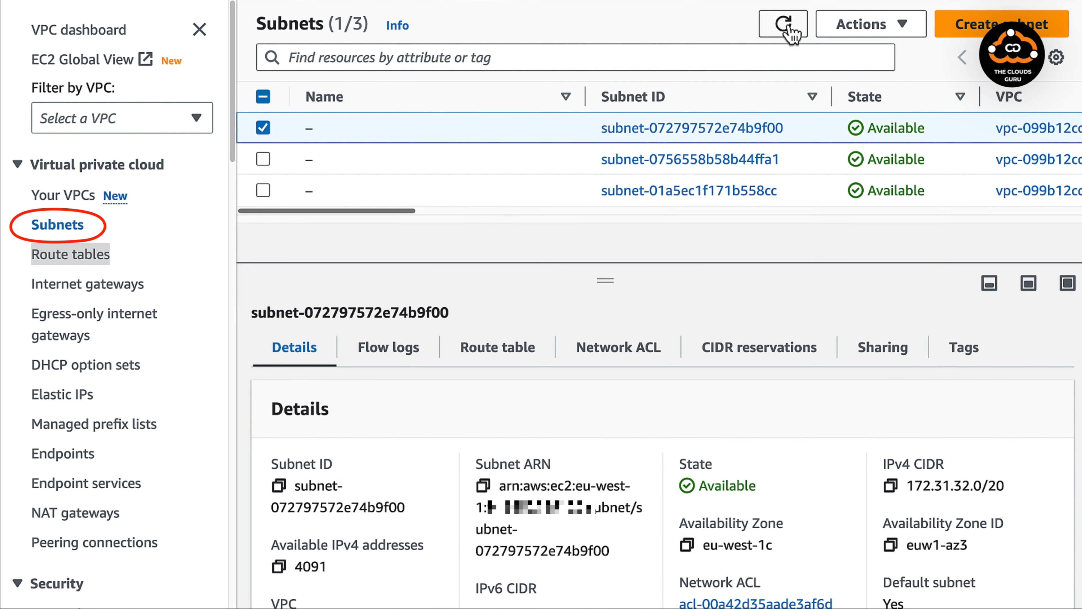
- Refresh the subnet list and examine the route table associated with the Test Private subnet
click(781, 25)
click(326, 139)
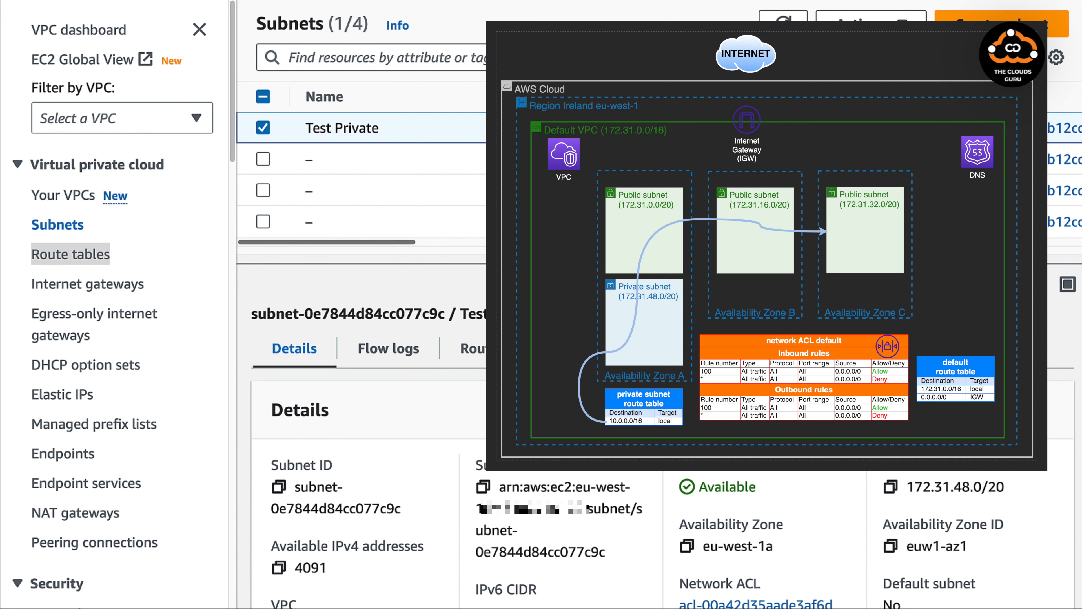
click(494, 348)
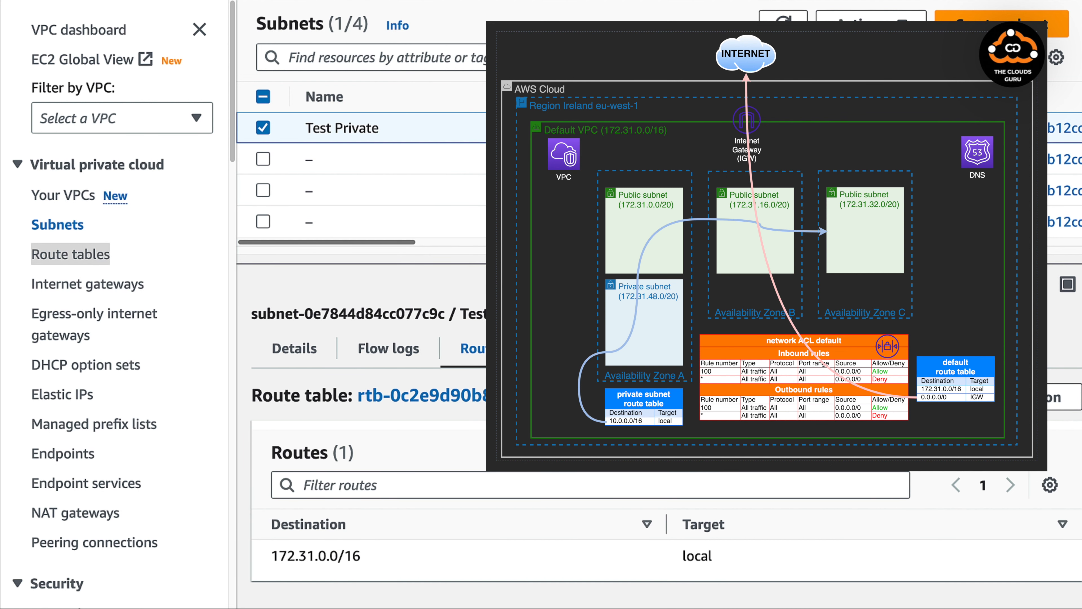
- Check the route table associated with each of the three unnamed default subnets in turn
click(263, 128)
click(263, 159)
click(480, 348)
click(263, 190)
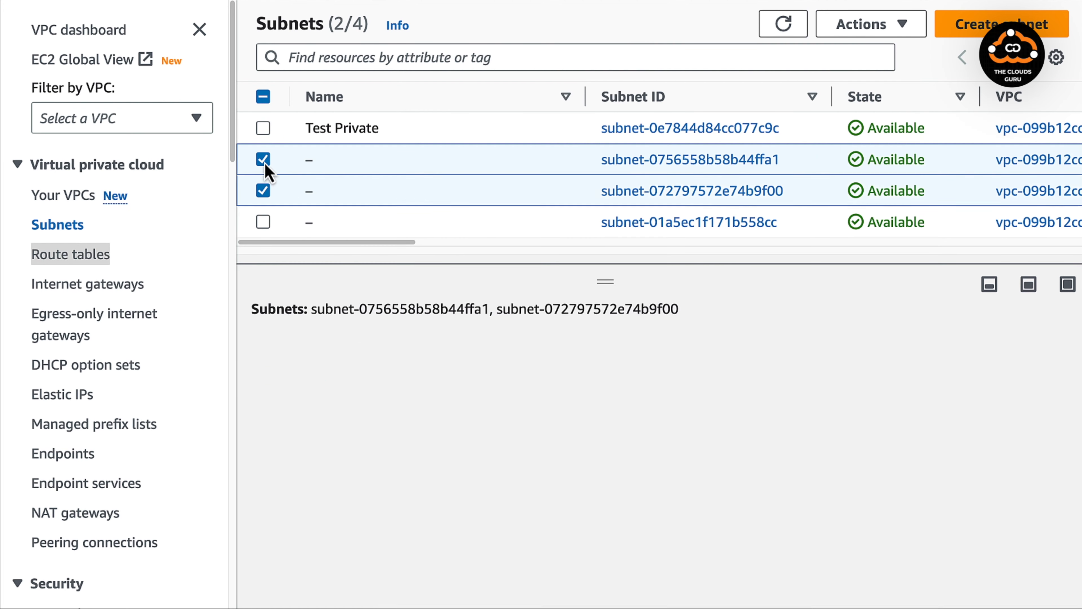
click(263, 159)
click(498, 348)
click(263, 222)
click(263, 190)
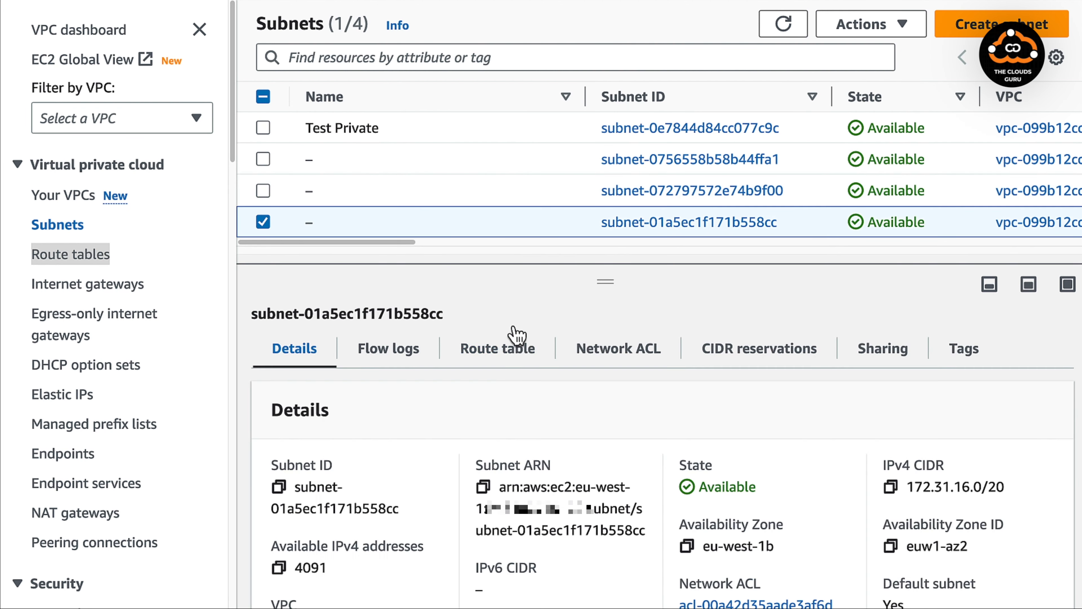
click(517, 341)
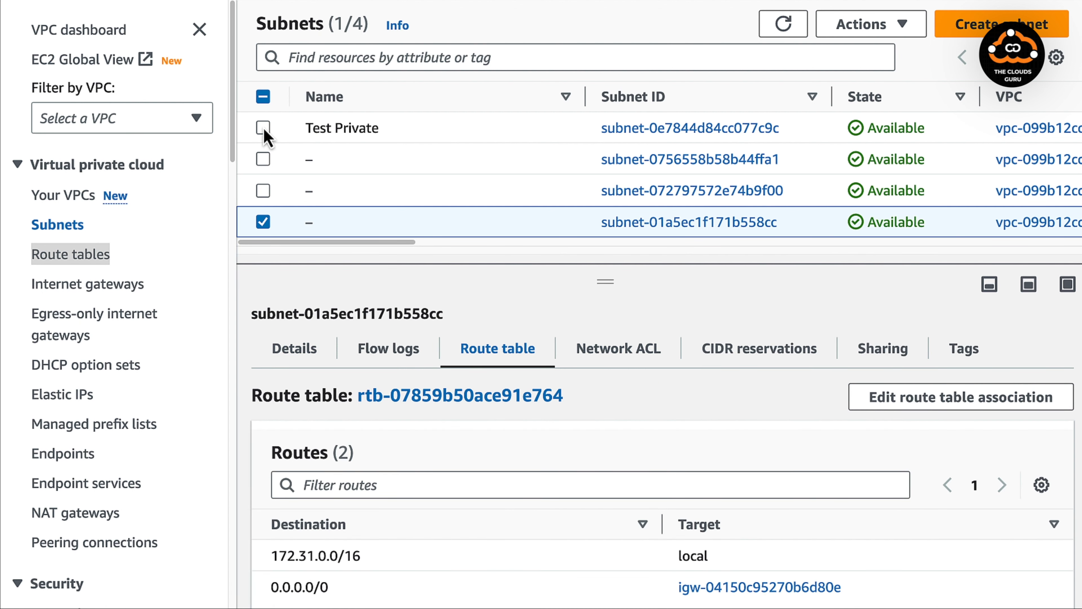
- Permanently delete the Test Private subnet, entering "delete" as the confirmation text
click(263, 224)
click(263, 128)
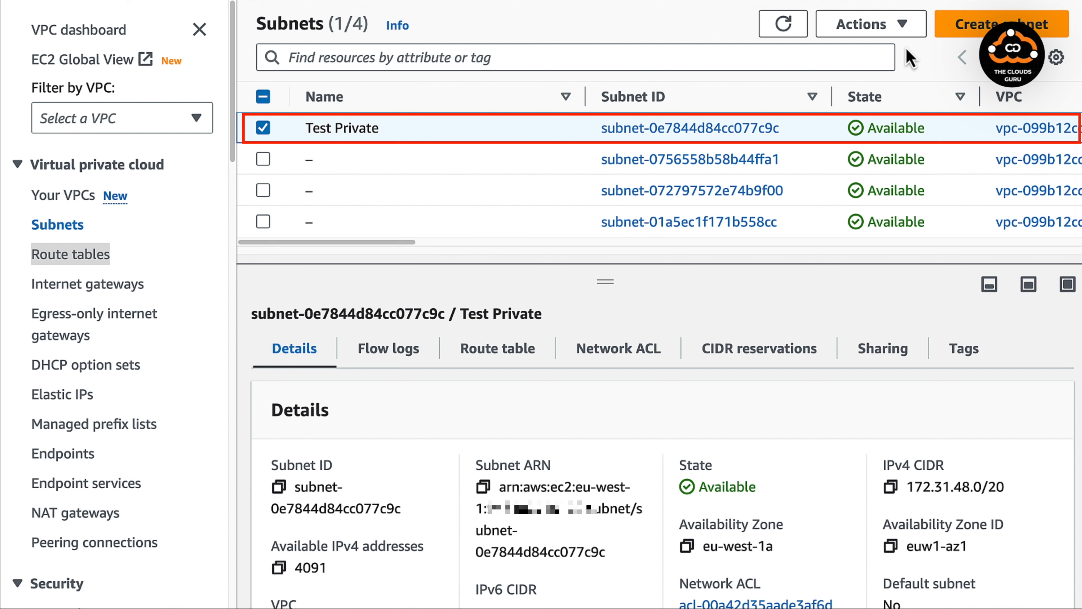
click(899, 27)
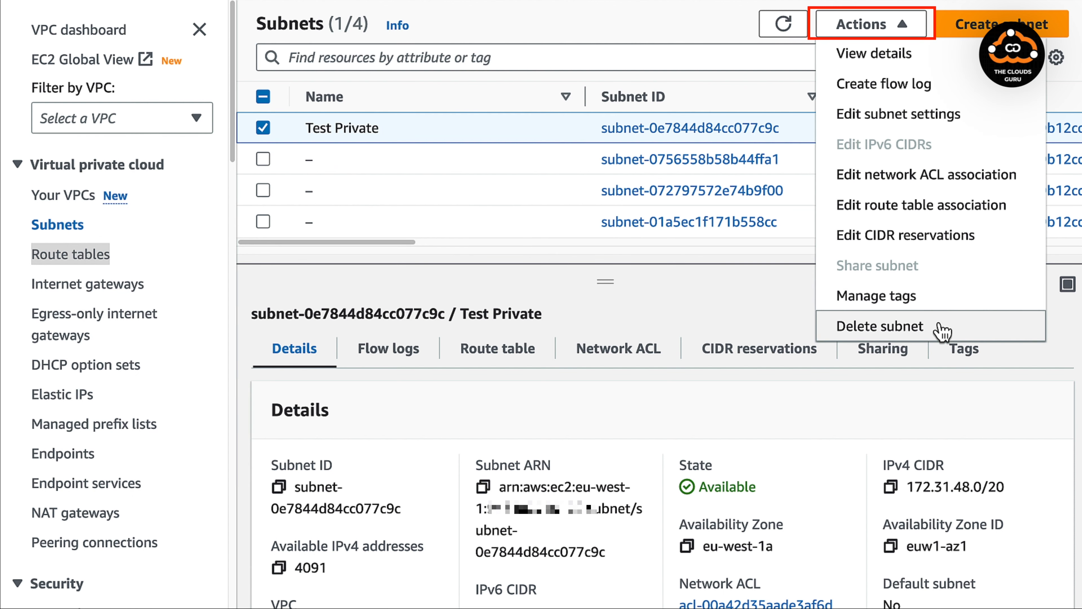
click(941, 328)
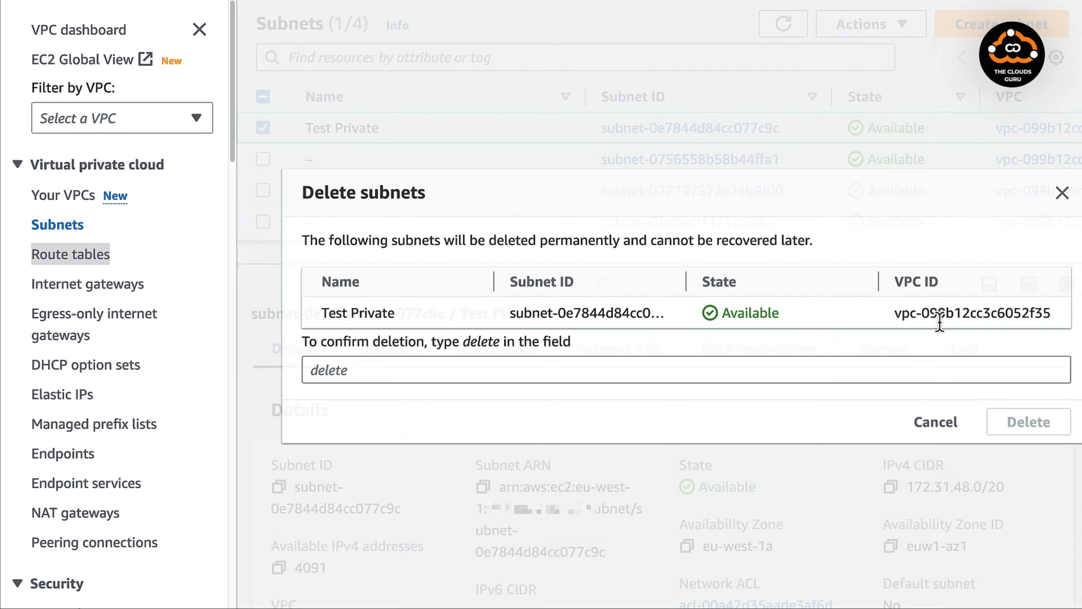
click(357, 367)
text(delete)
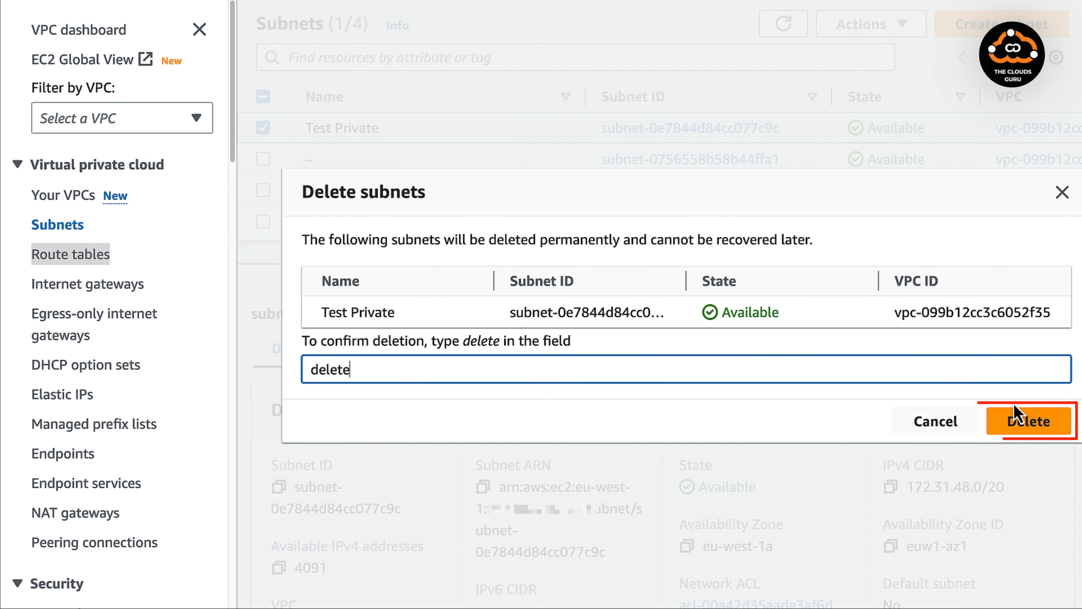
click(1017, 414)
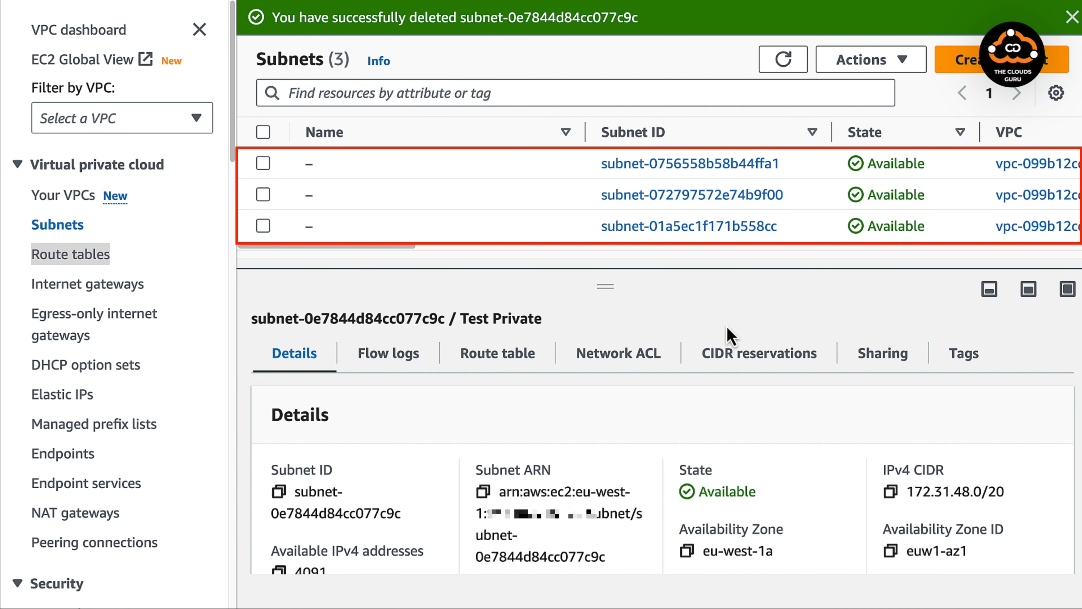
- Examine the IPv4 CIDR blocks and available IPv4 address counts of the remaining subnets
drag(383, 211, 575, 212)
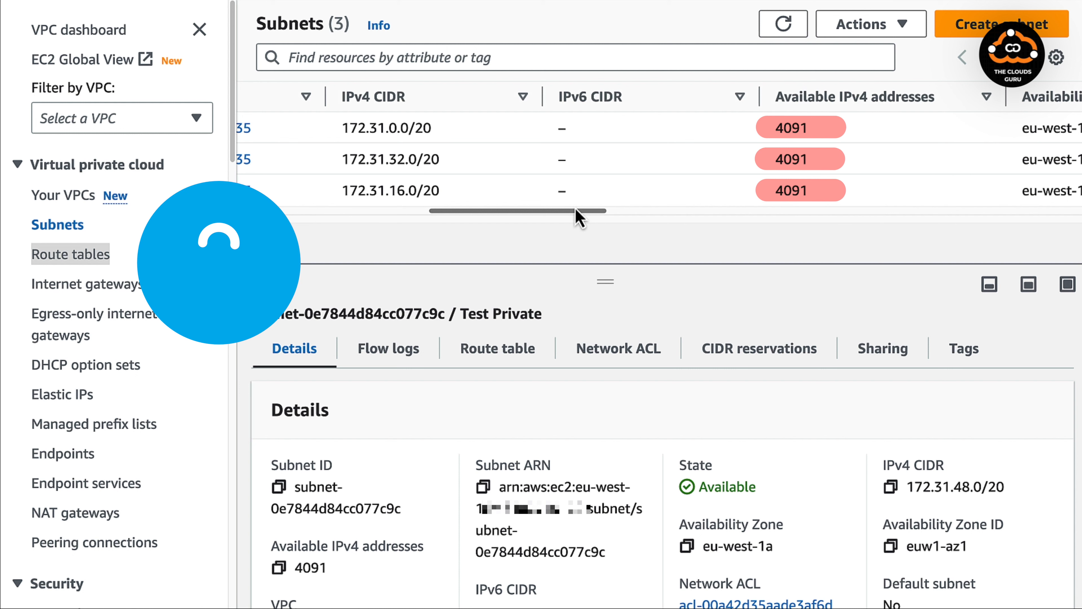